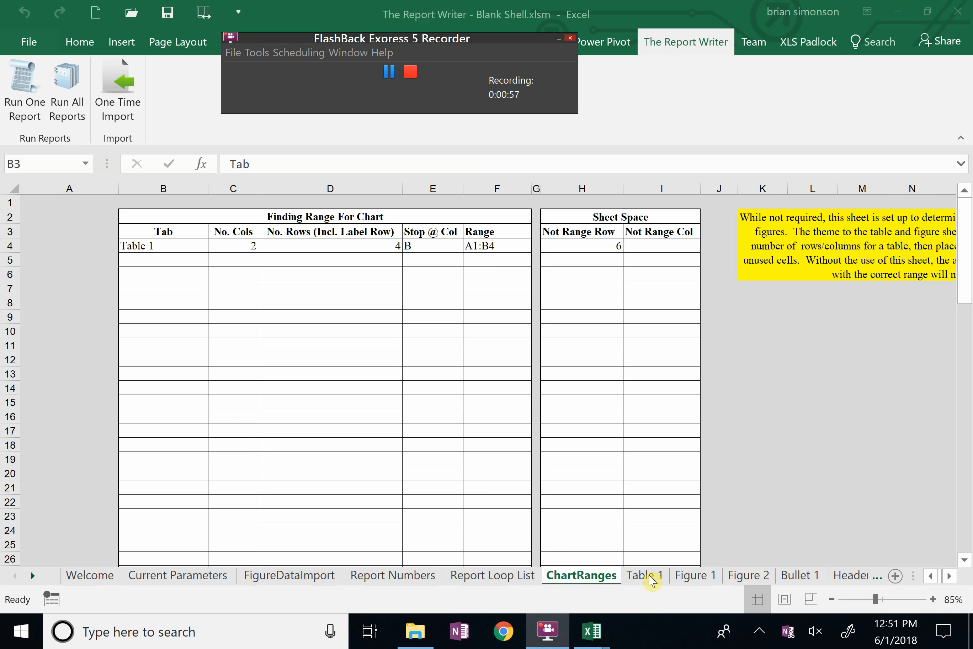
Step: Open the Table 1 sheet and select the yellow data range E2:F5
left_click(651, 580)
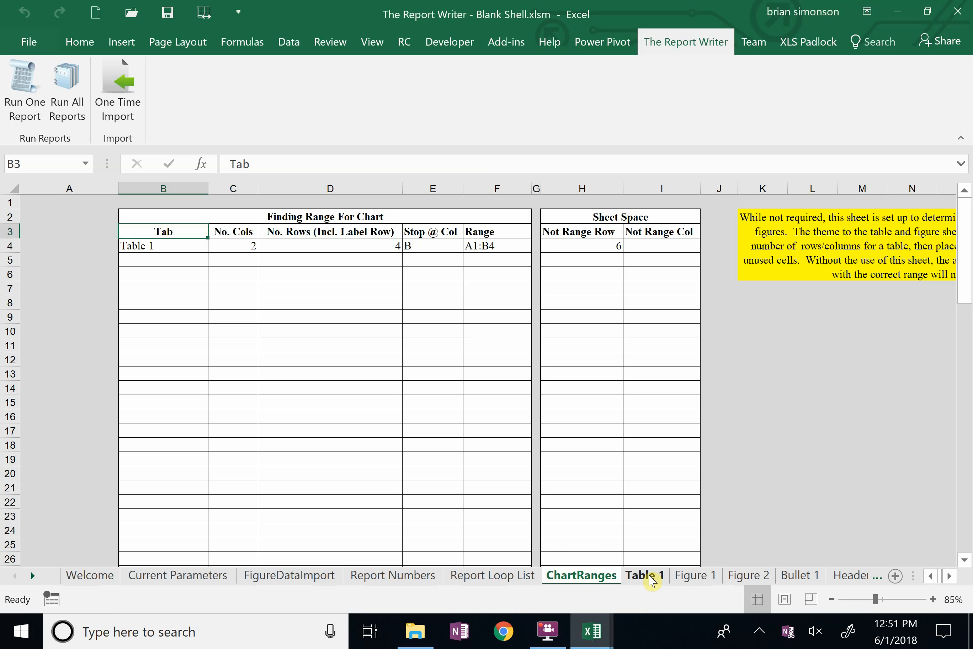
left_click(645, 575)
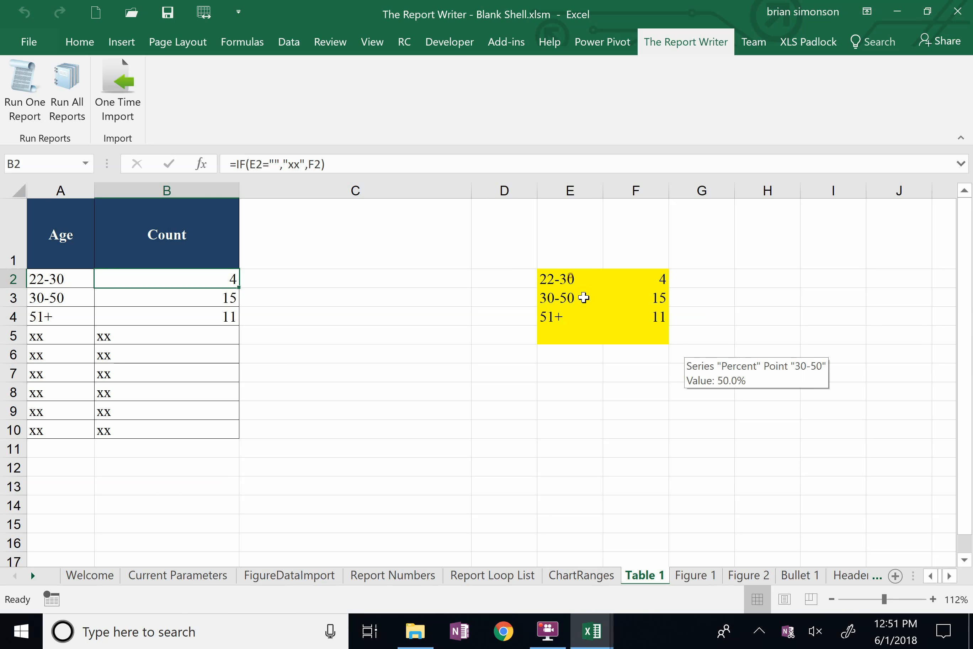
left_click_drag(570, 279, 616, 341)
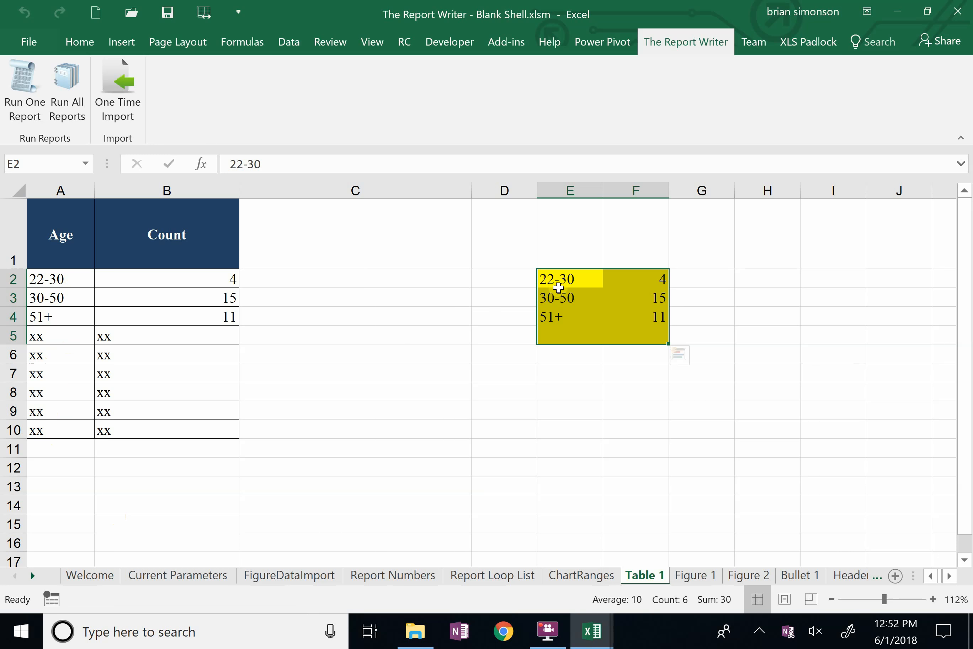
Step: Clear the contents of the yellow range E2:F5 on Table 1, and undo the clearing
left_click_drag(560, 279, 620, 327)
right_click(624, 331)
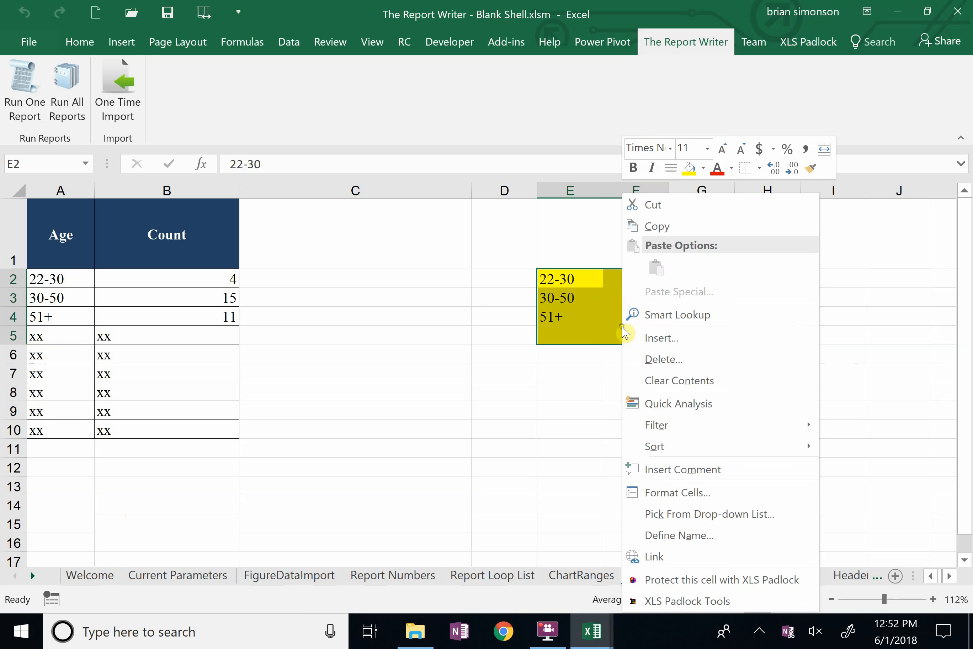
left_click(657, 379)
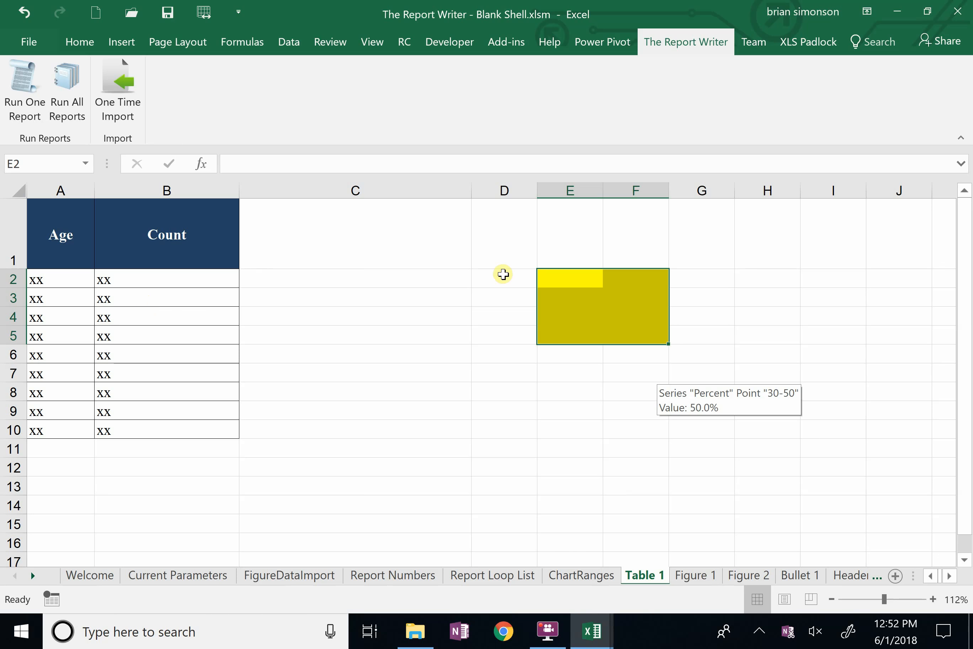
left_click(26, 20)
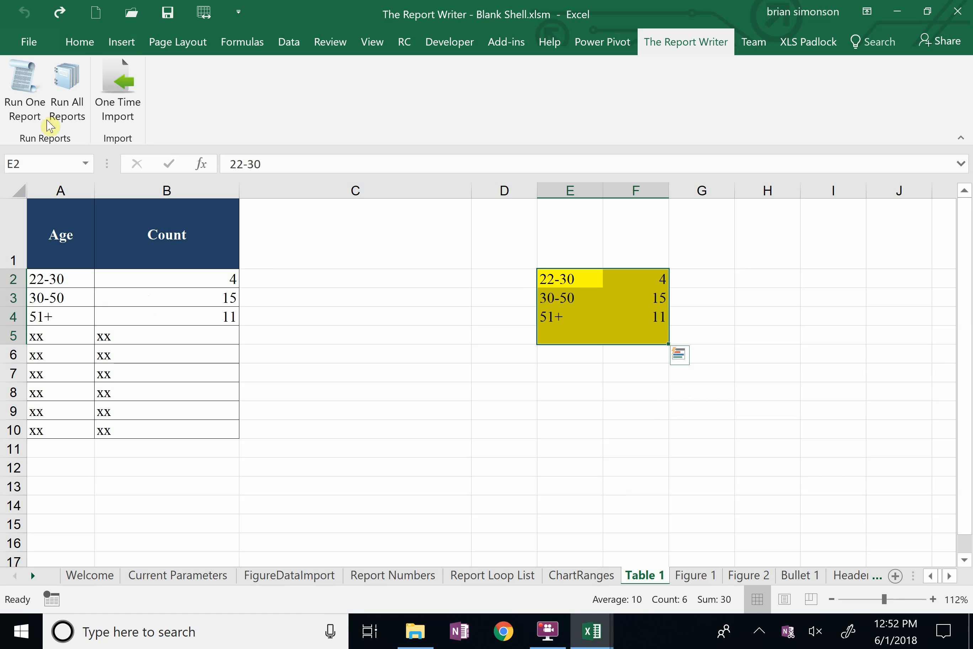
Step: Inspect the formula in A2 and the extent of the filled table range A1:B4
left_click(67, 280)
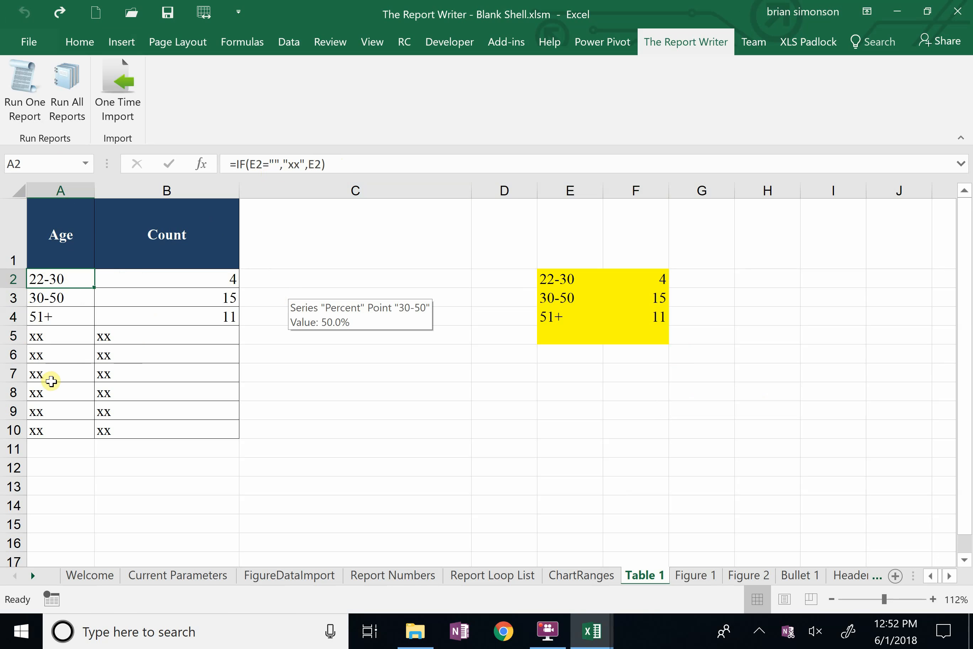
left_click_drag(60, 236, 142, 325)
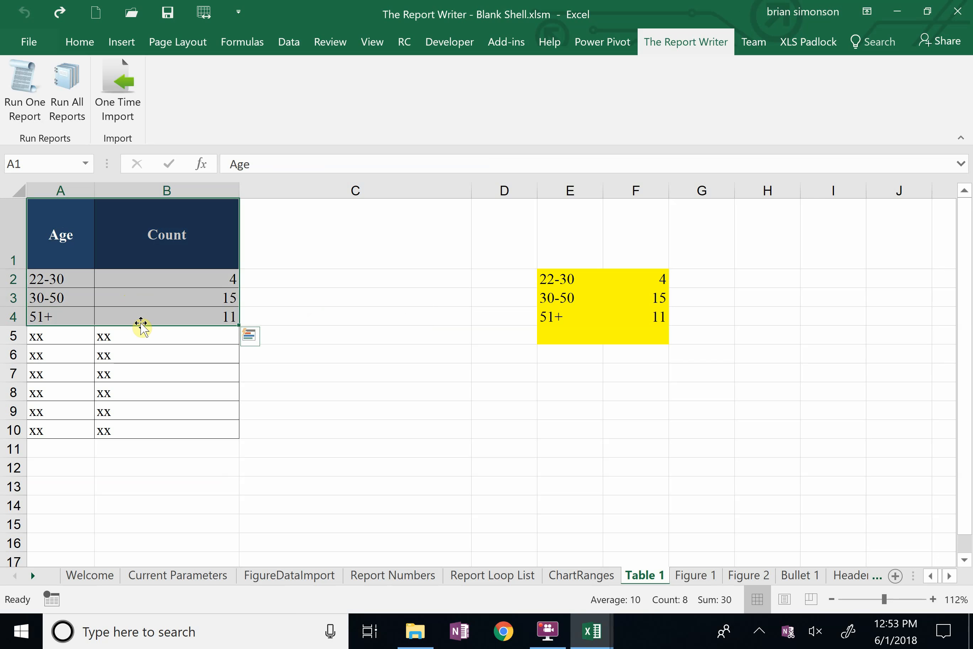
left_click(331, 409)
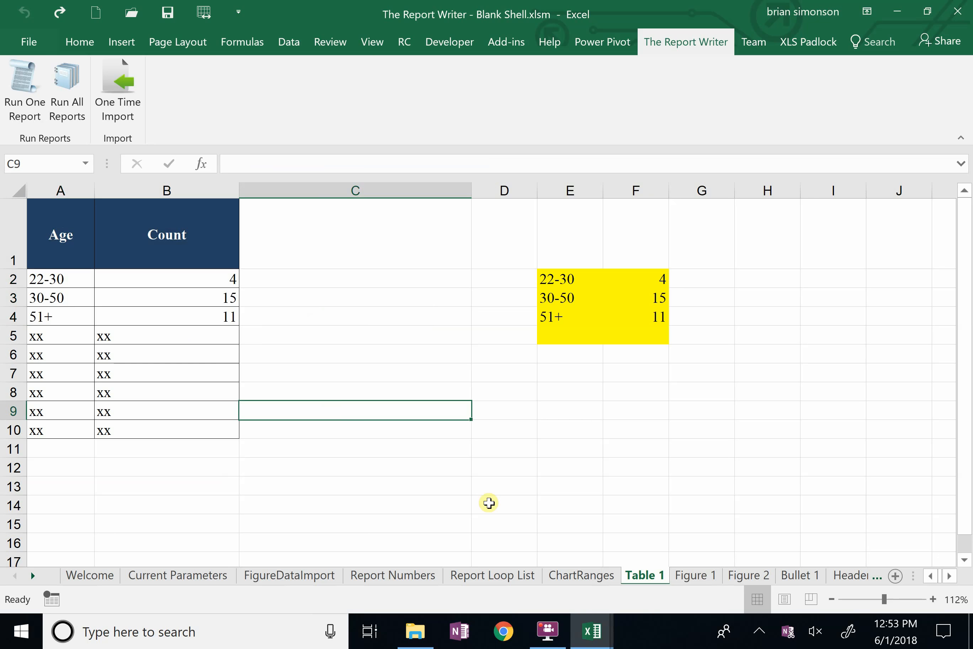
Step: On the Figure 1 sheet, examine the formulas behind the age labels, the percentages and the statement in C2
left_click(693, 577)
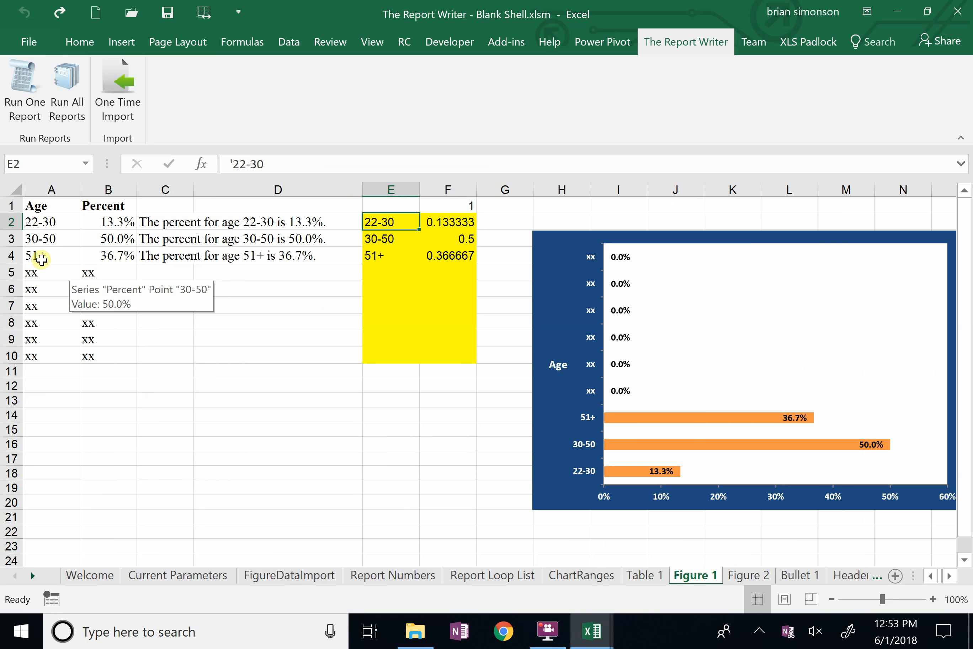
left_click(42, 223)
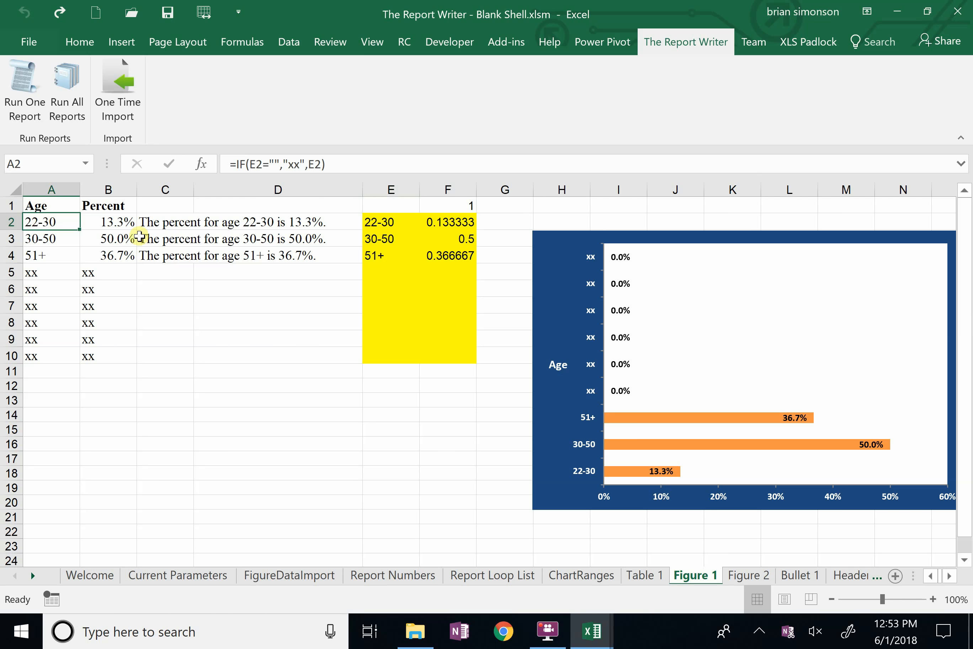
left_click(166, 219)
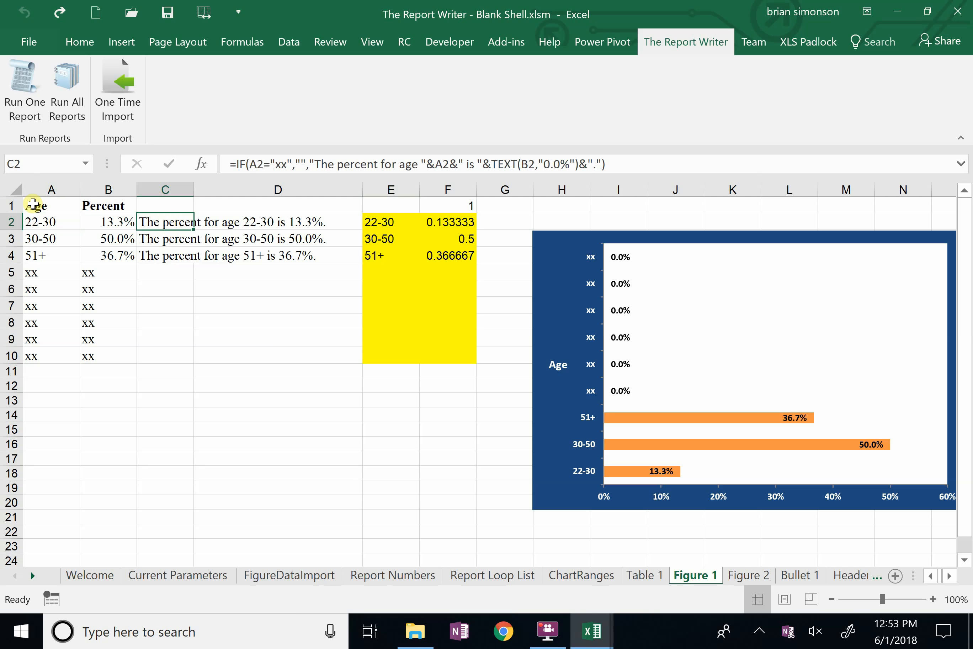
left_click(33, 222)
left_click(47, 238)
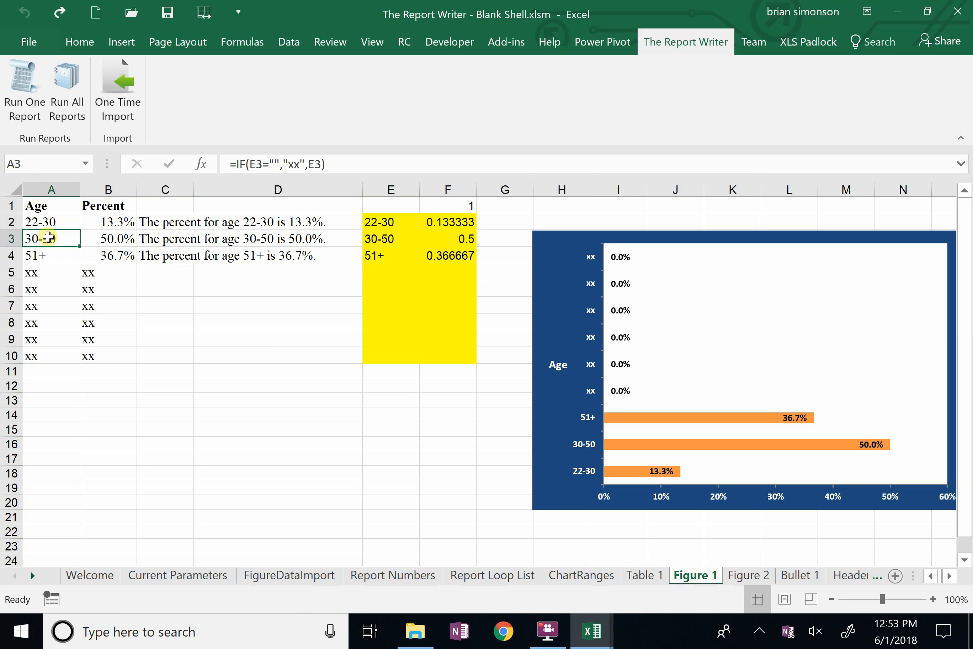
left_click(43, 257)
left_click(108, 219)
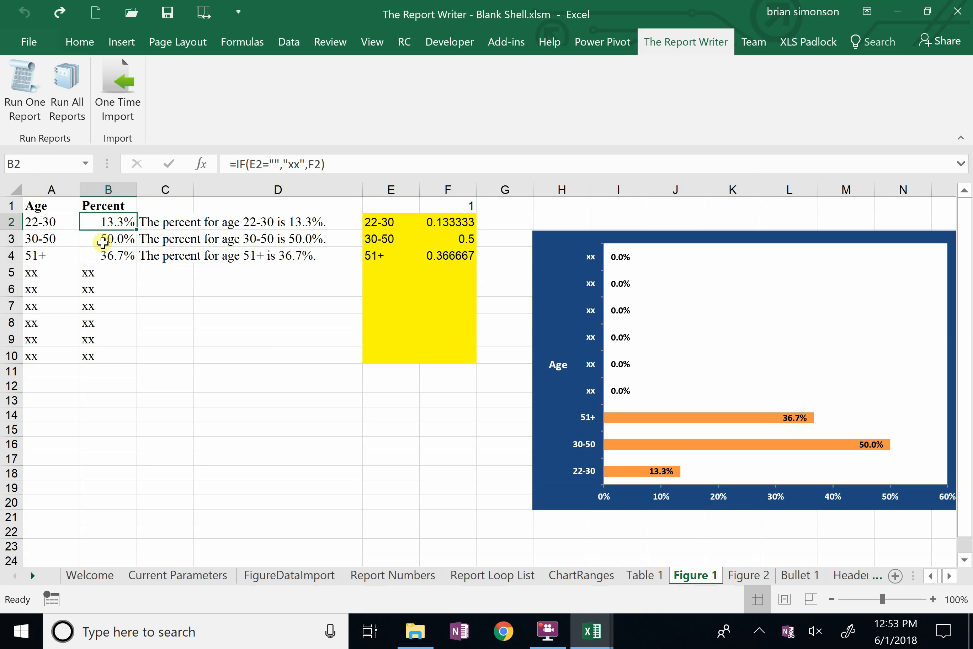
left_click(103, 243)
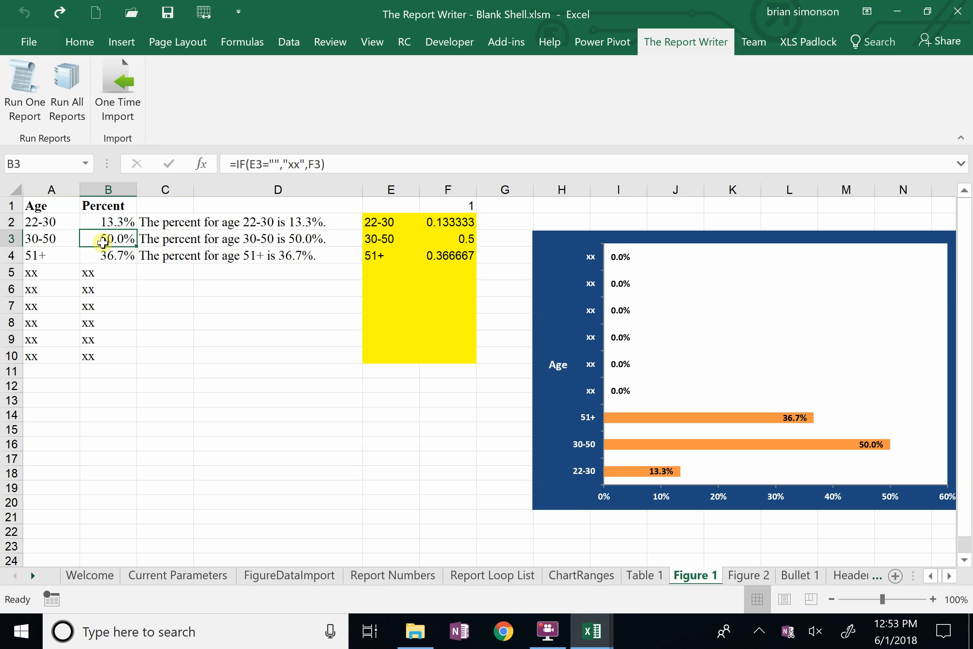
left_click(148, 223)
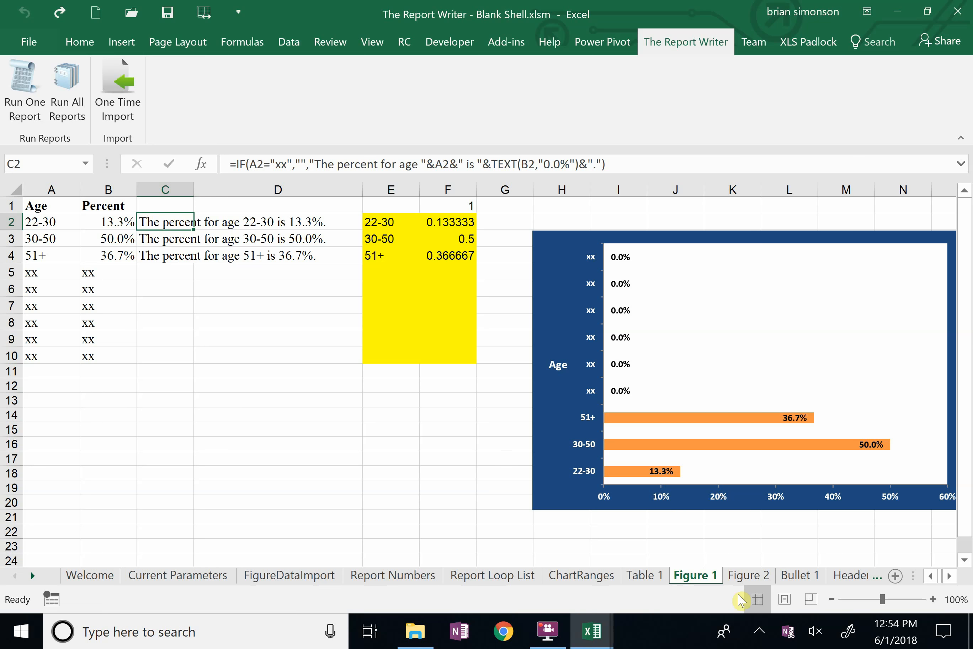
Step: On the Figure 2 sheet, apply the yellow fill to the range E2:G10 so it includes column G
left_click(747, 578)
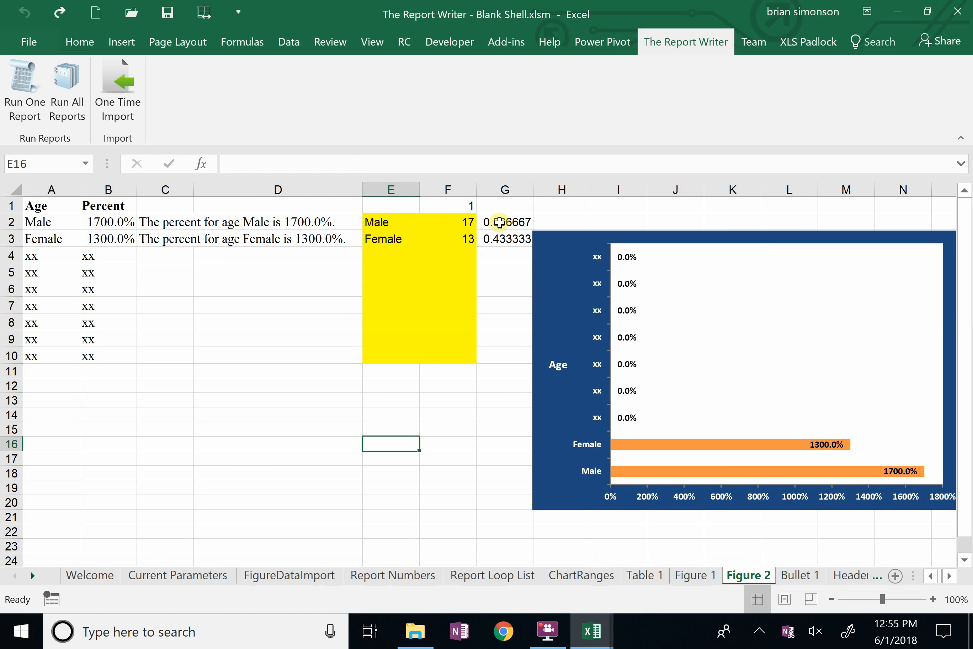
left_click(499, 223)
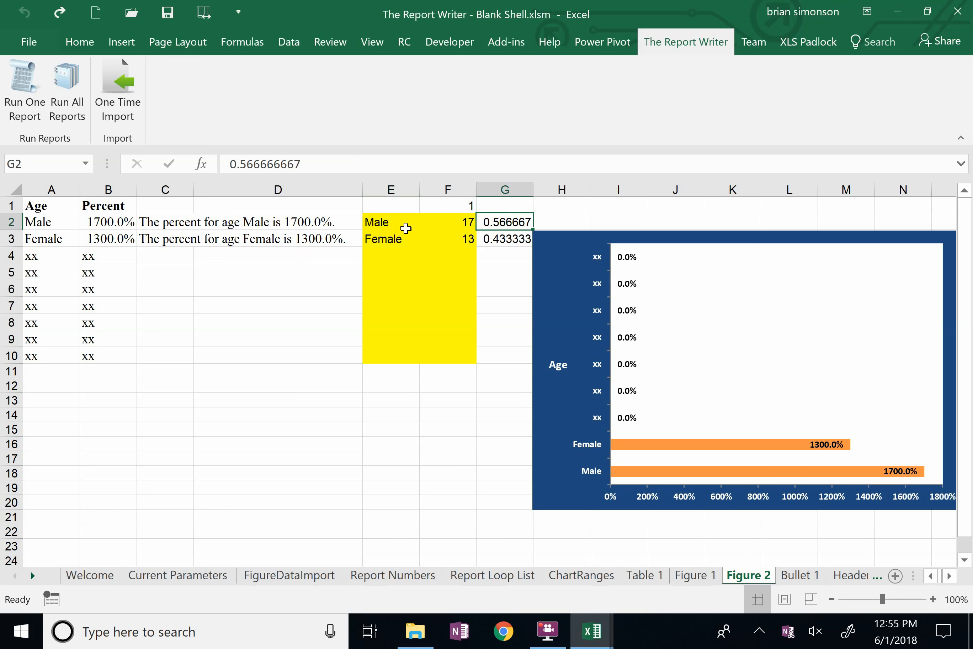
left_click_drag(387, 222, 496, 356)
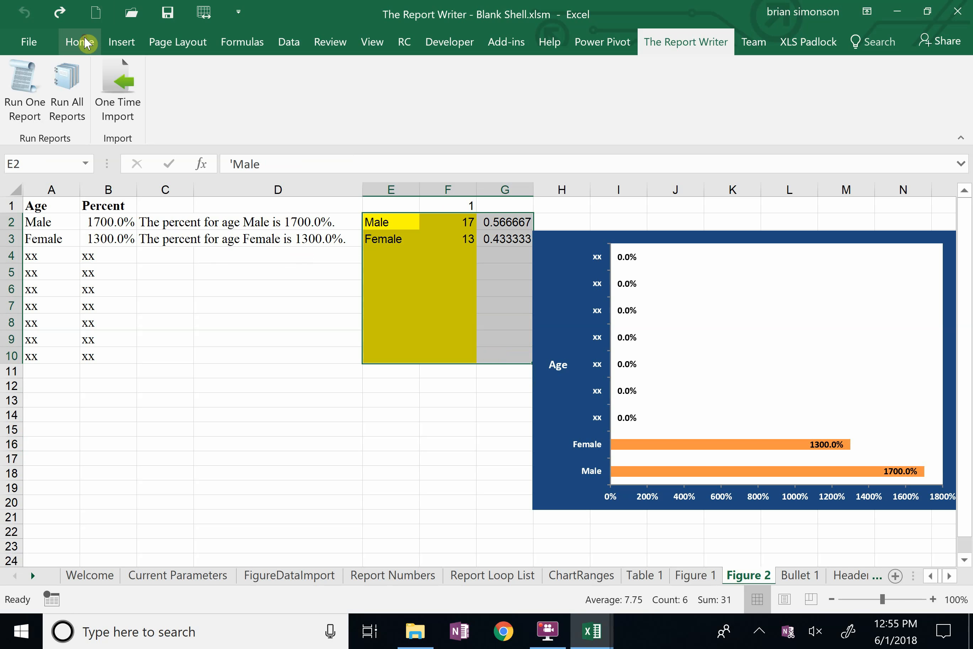
left_click(86, 42)
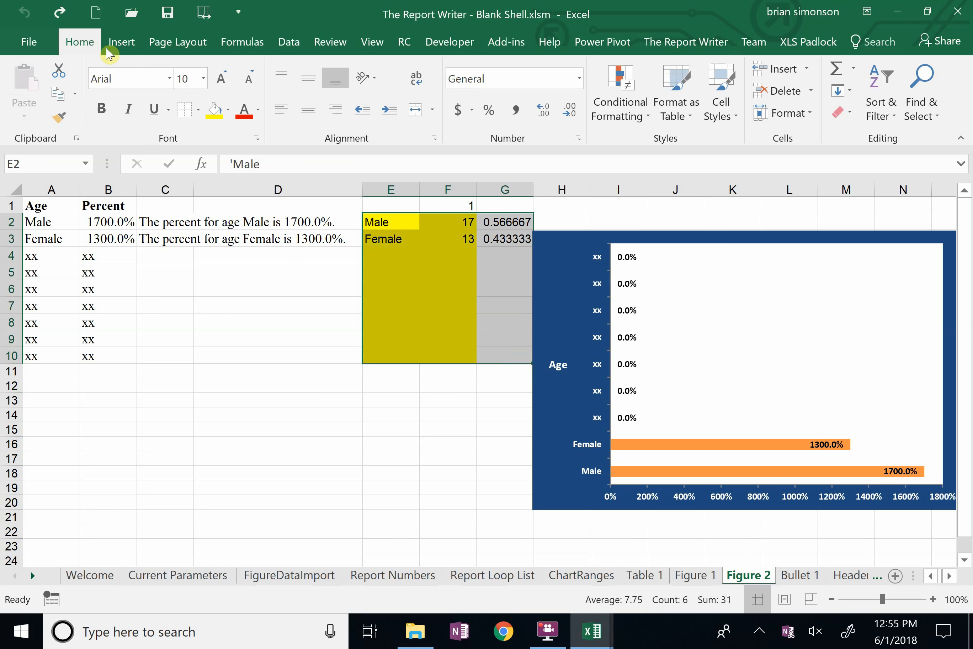
left_click(213, 112)
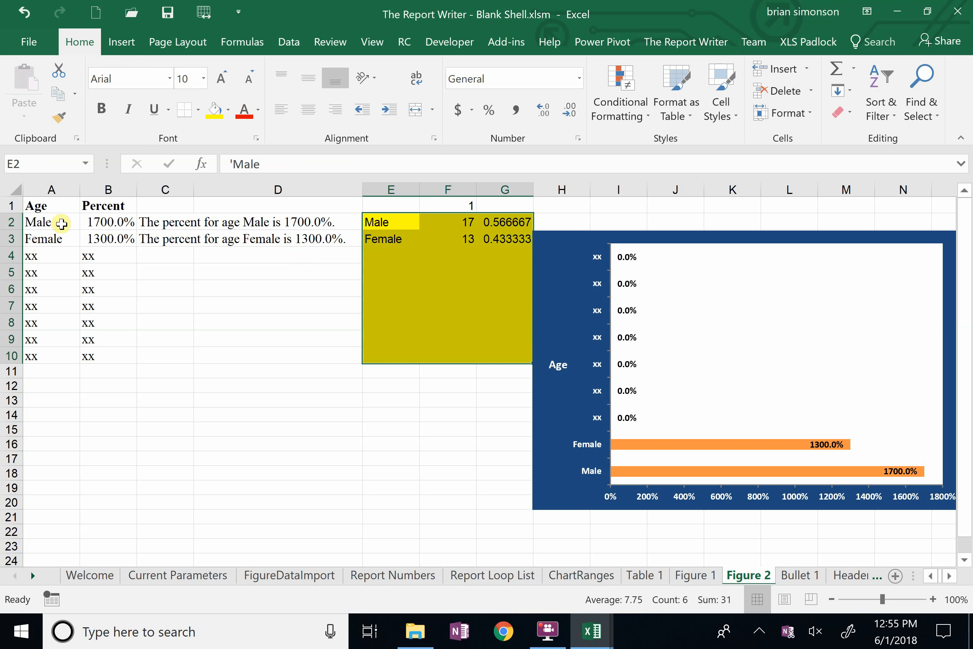
Step: Change the formula in B2 to =IF(E2="","xx",G2) so the percent comes from column G
left_click(105, 222)
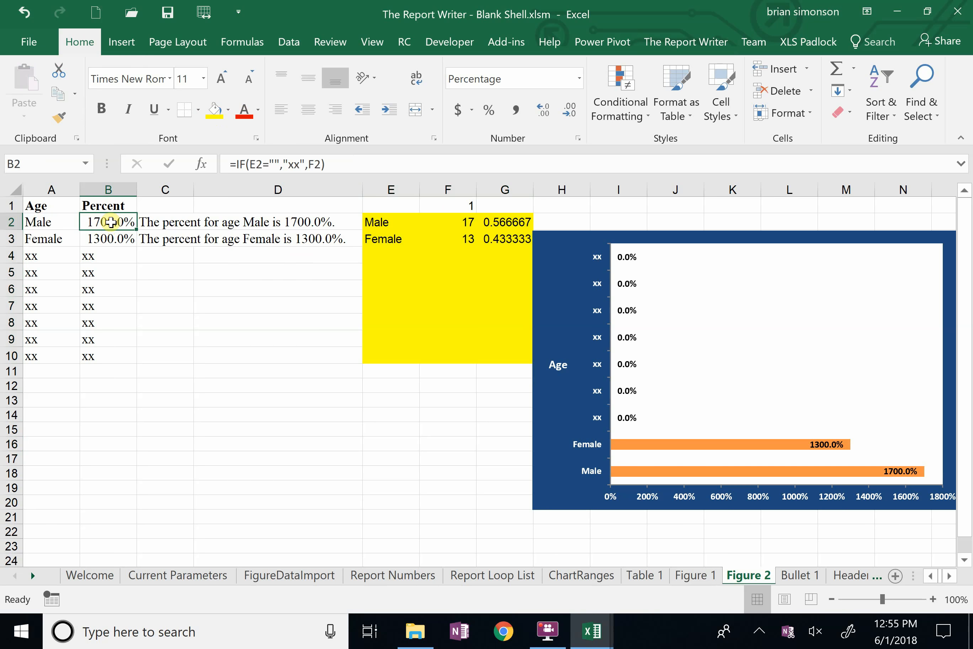
left_click(313, 164)
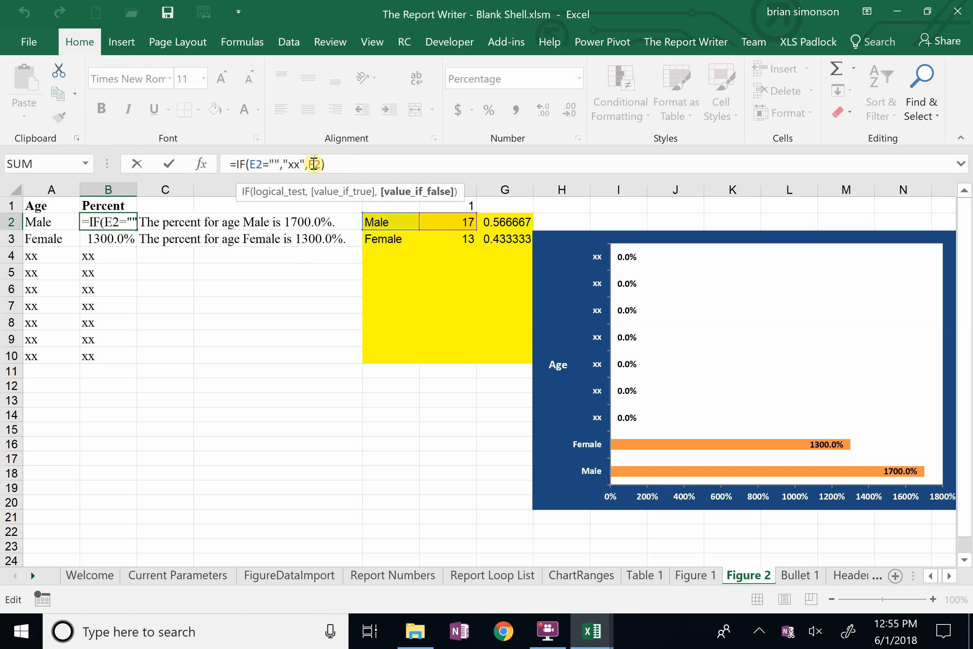
key("BackSpace")
type("G")
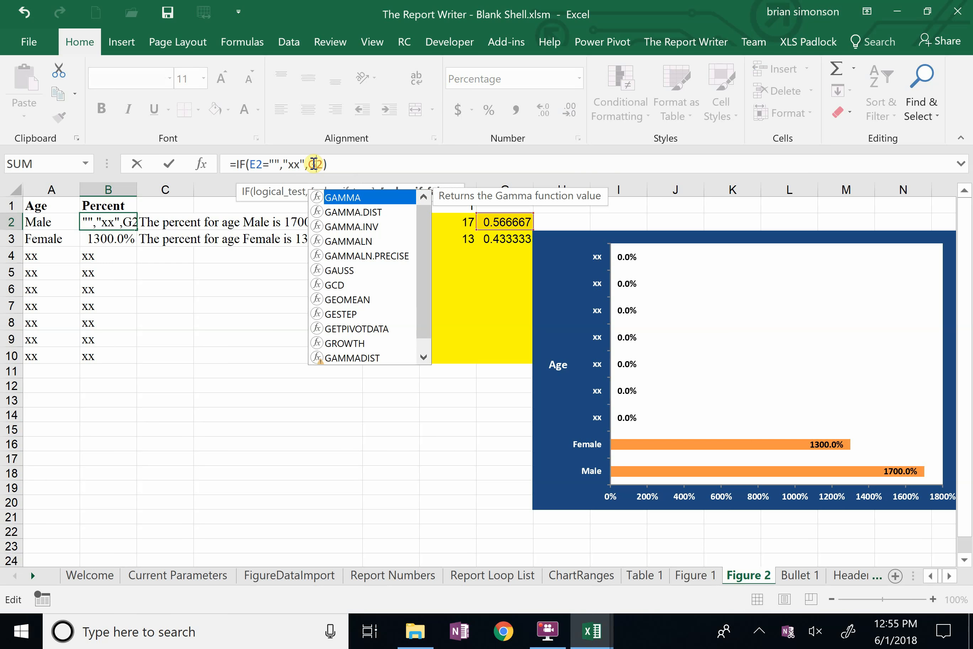
key("Return")
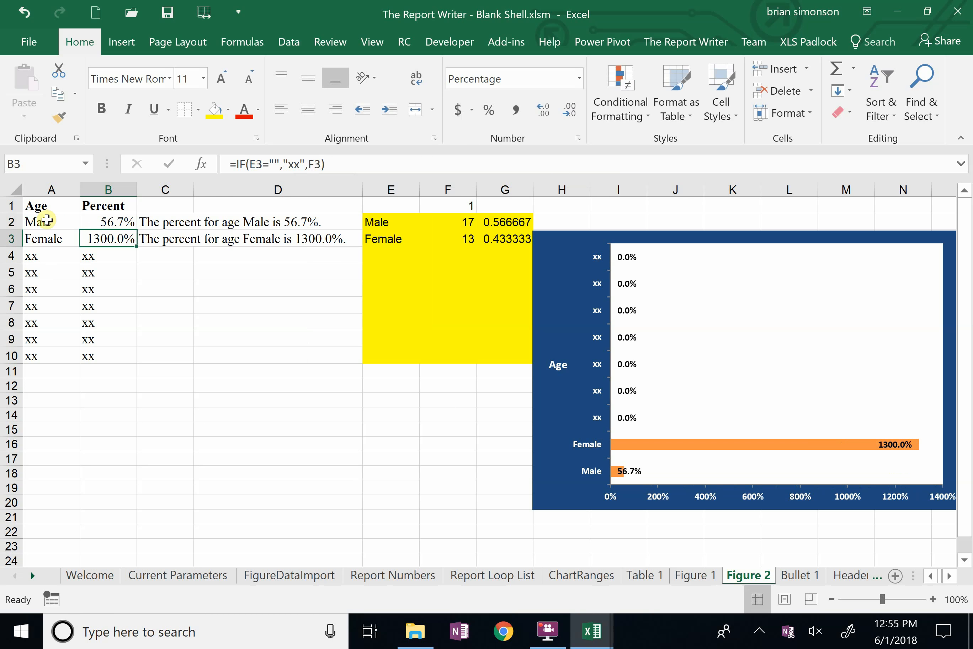
Step: Copy the formulas in A2:B2 down to A3:B10
left_click_drag(42, 222, 47, 348)
key("ctrl+c")
key("ctrl+v")
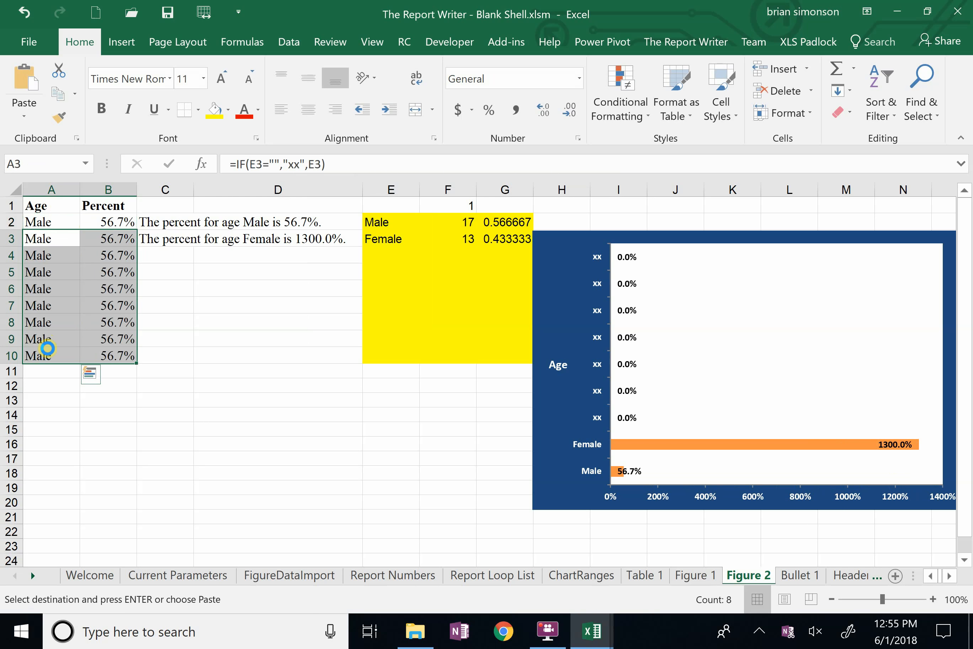
left_click(190, 413)
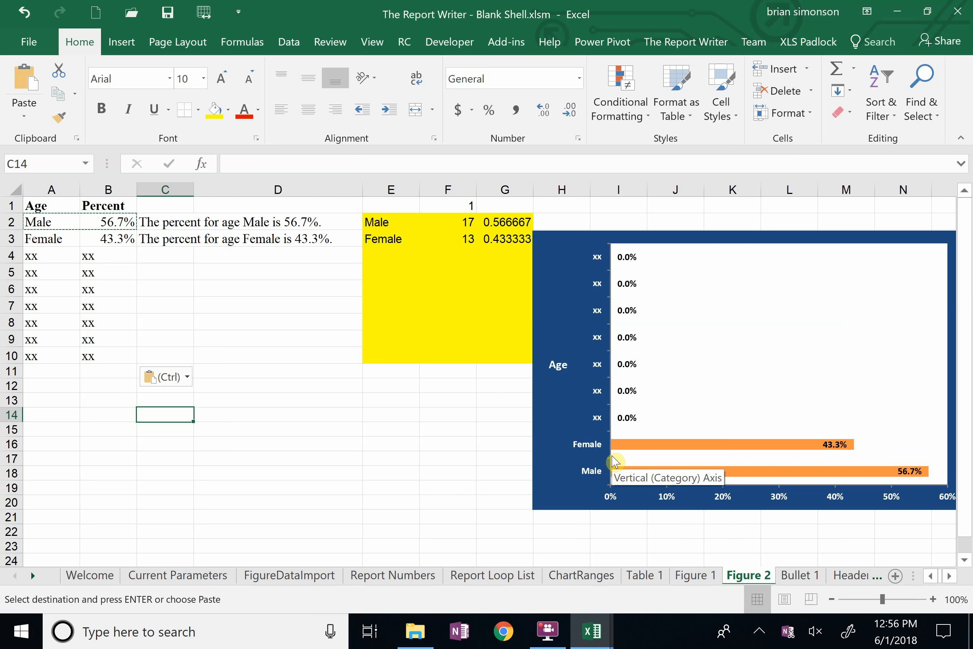
Step: On the Bullet 1 sheet, examine the bullet formula in A2, the statement formula in B2 and the data label in E2
left_click(795, 582)
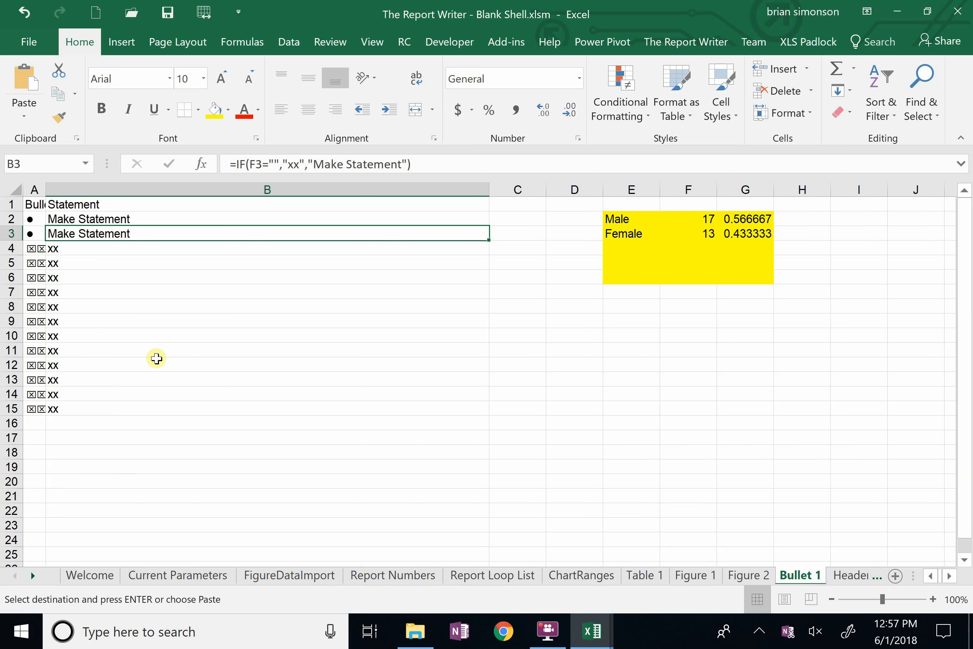
left_click(31, 221)
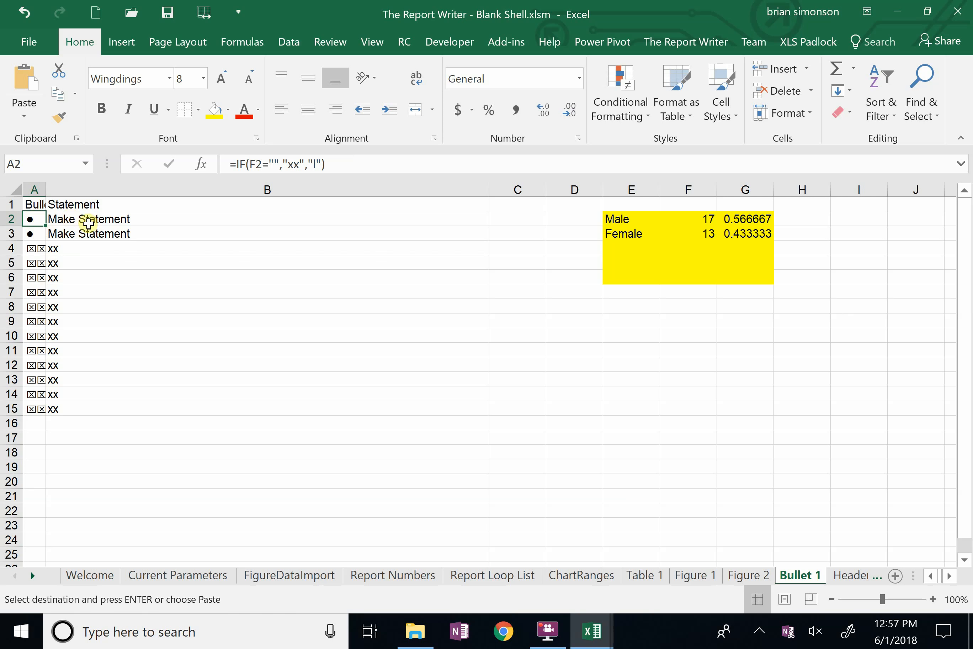
left_click(121, 215)
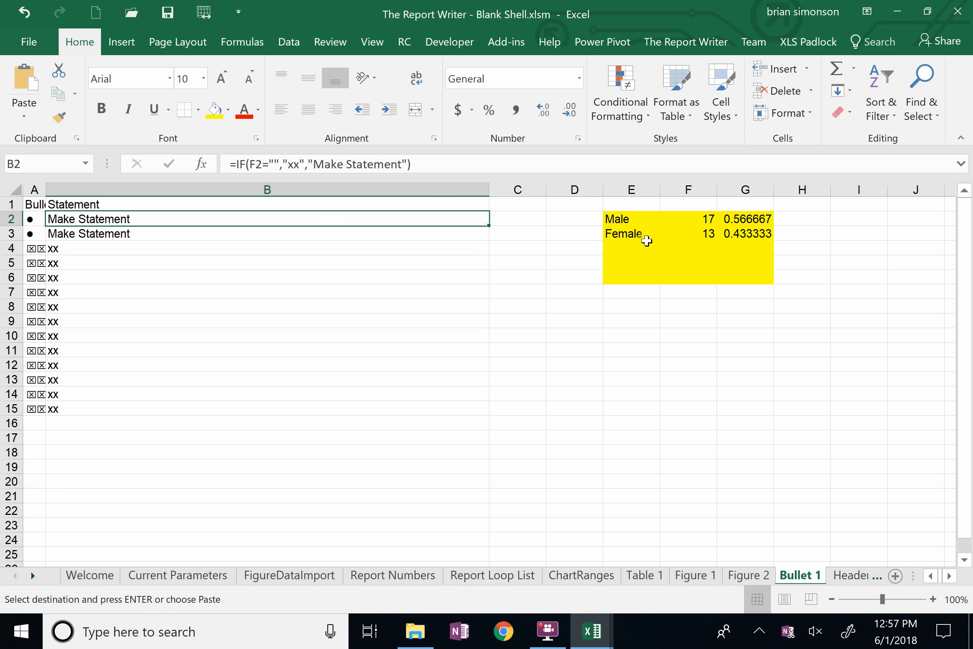
left_click(621, 225)
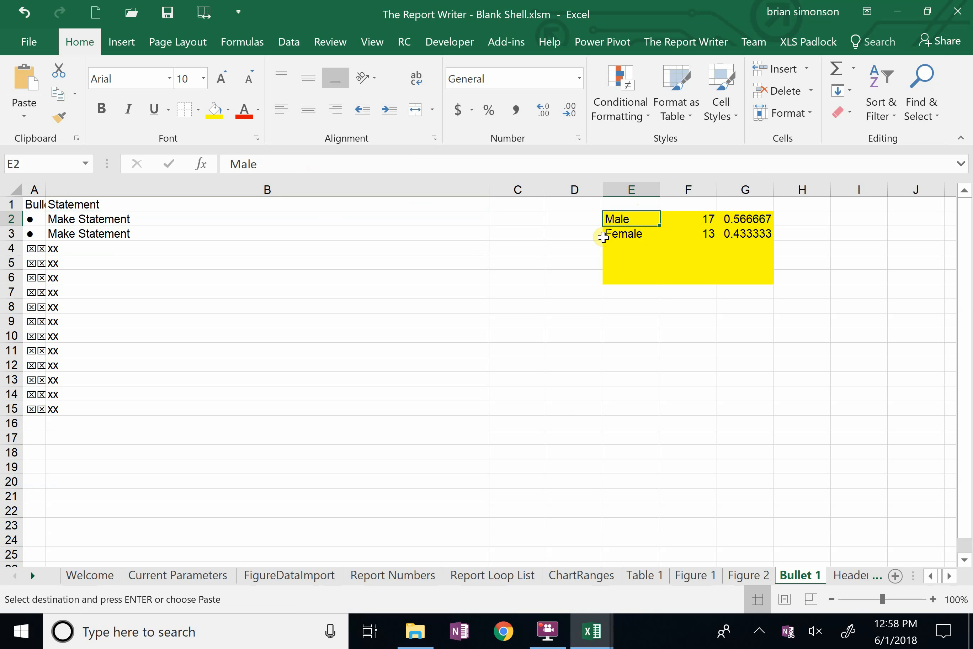
Step: In the B2 formula, replace the Make Statement text with "The number of " & E2
left_click(149, 220)
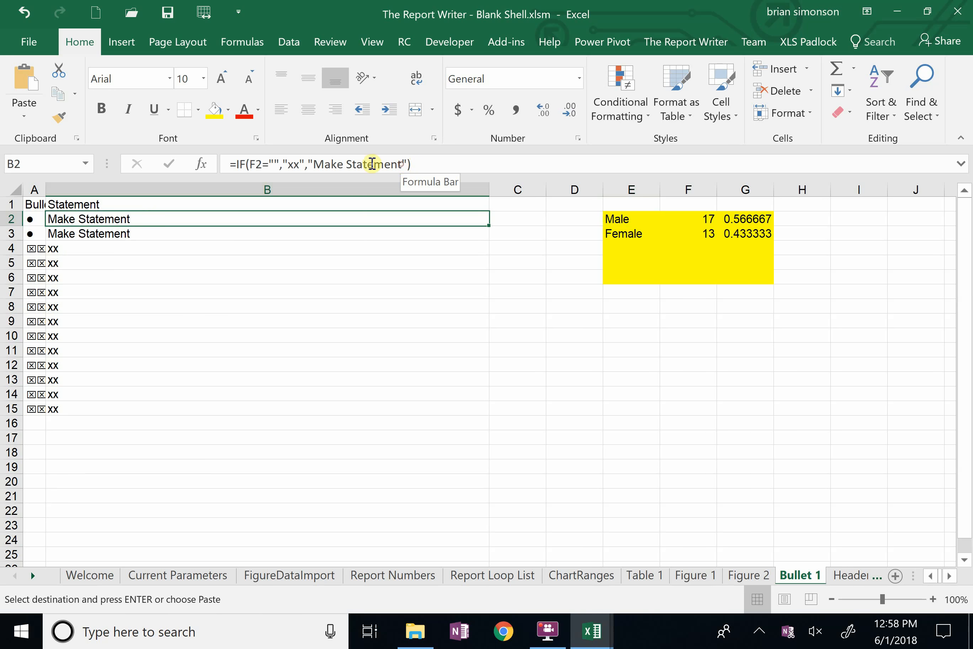
left_click(314, 164)
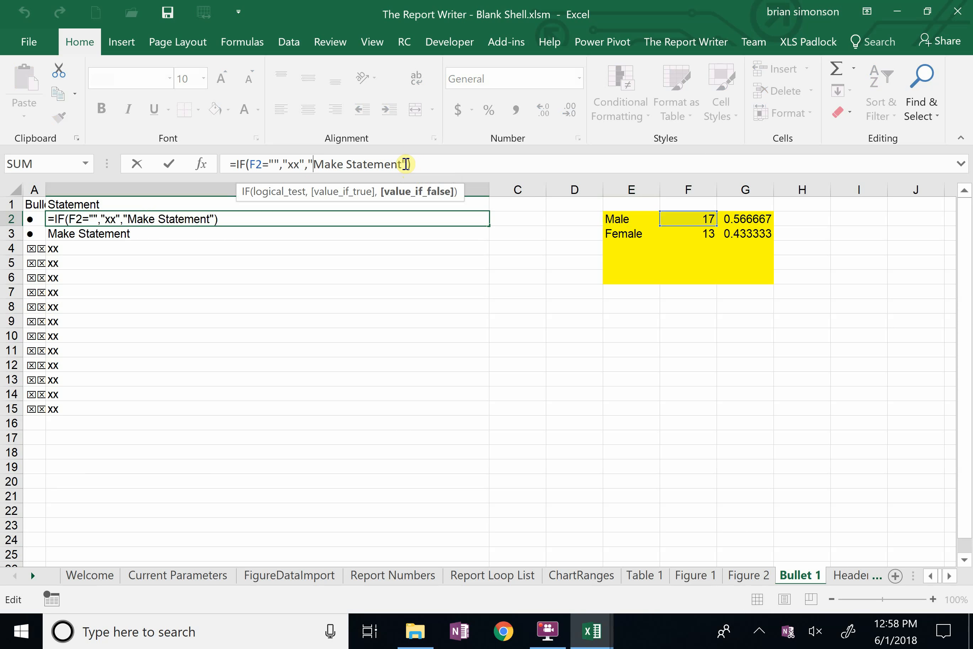
left_click_drag(401, 164, 315, 163)
key("Delete")
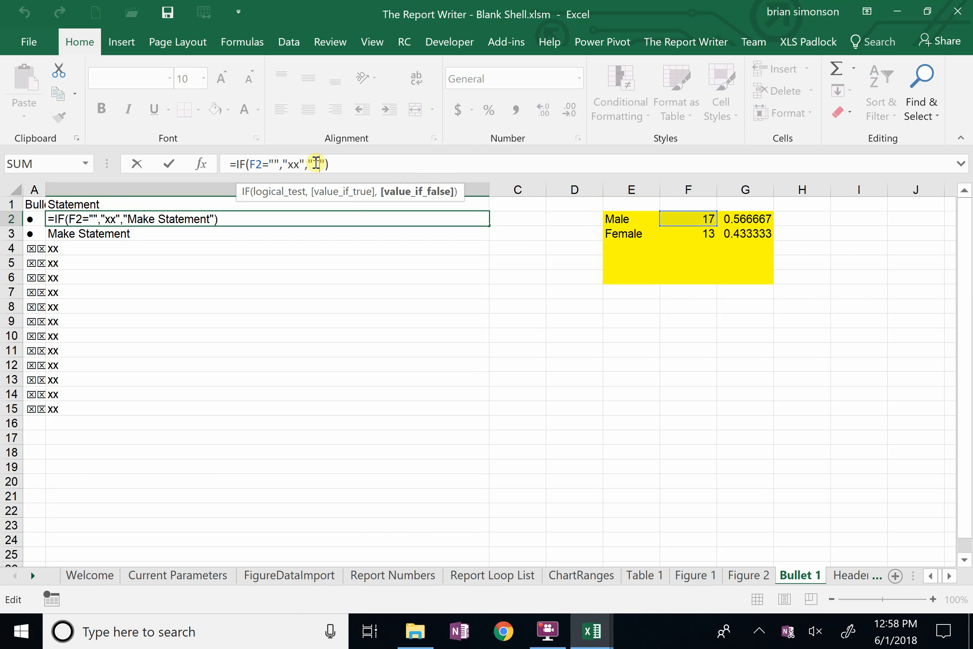
type("The number o")
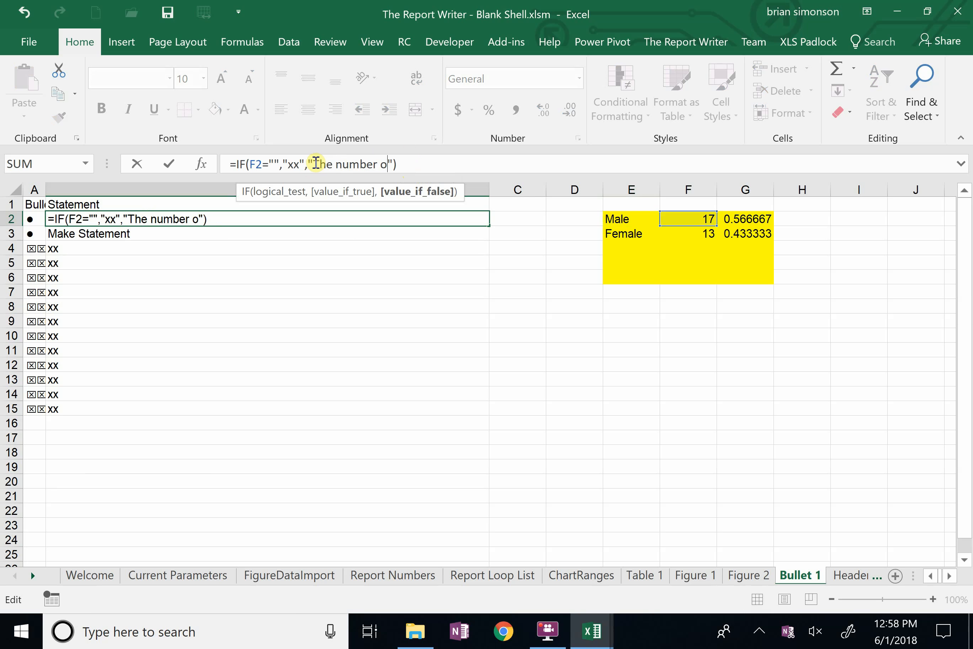
type("f")
key("Right")
type("&")
left_click(626, 221)
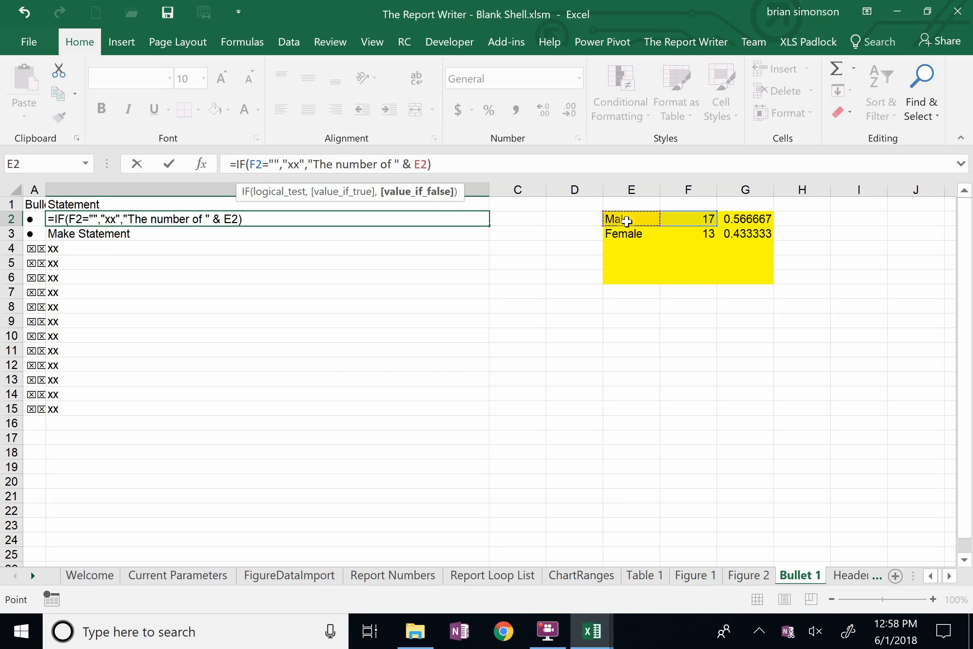
Step: Append the text "s at Company " after E2 in the B2 statement formula
type("&\"s at ")
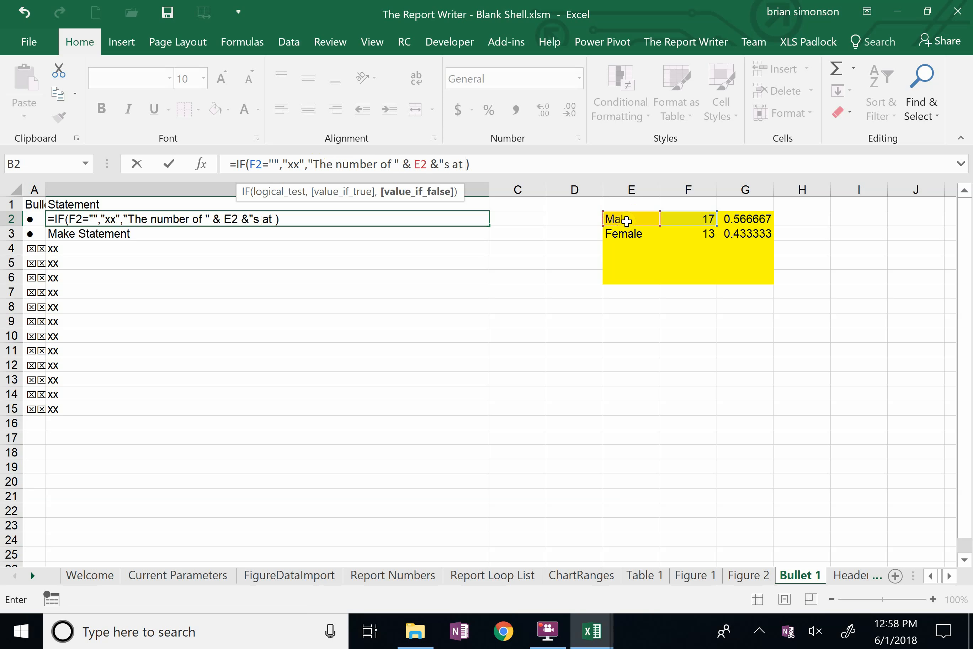
type("C")
key("BackSpace")
type("Comapny")
key("BackSpace")
key("BackSpace")
key("BackSpace")
key("BackSpace")
key("BackSpace")
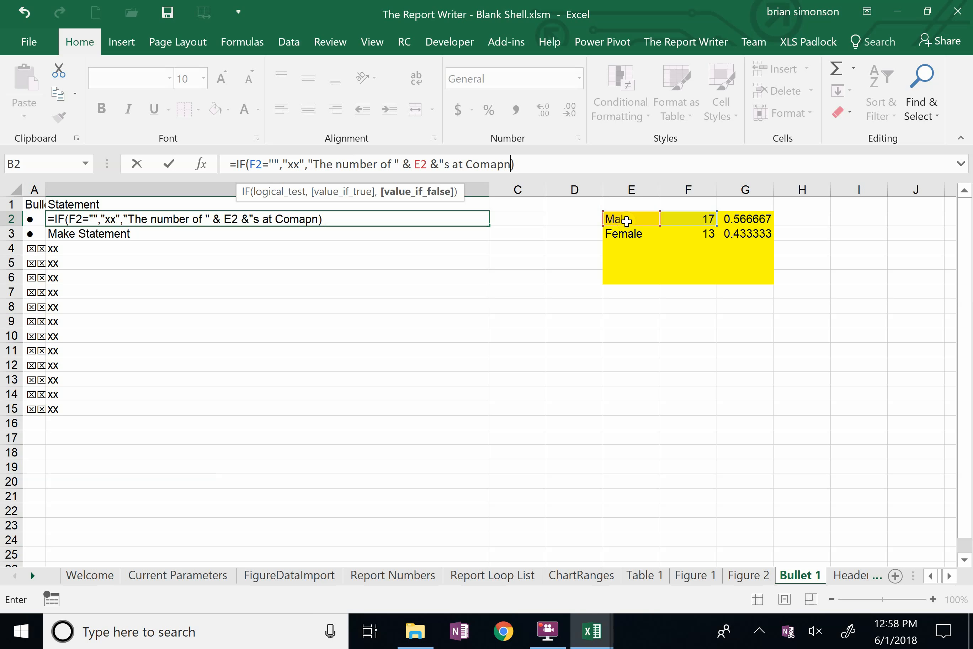
type("mpany\"")
key("BackSpace")
type("\"")
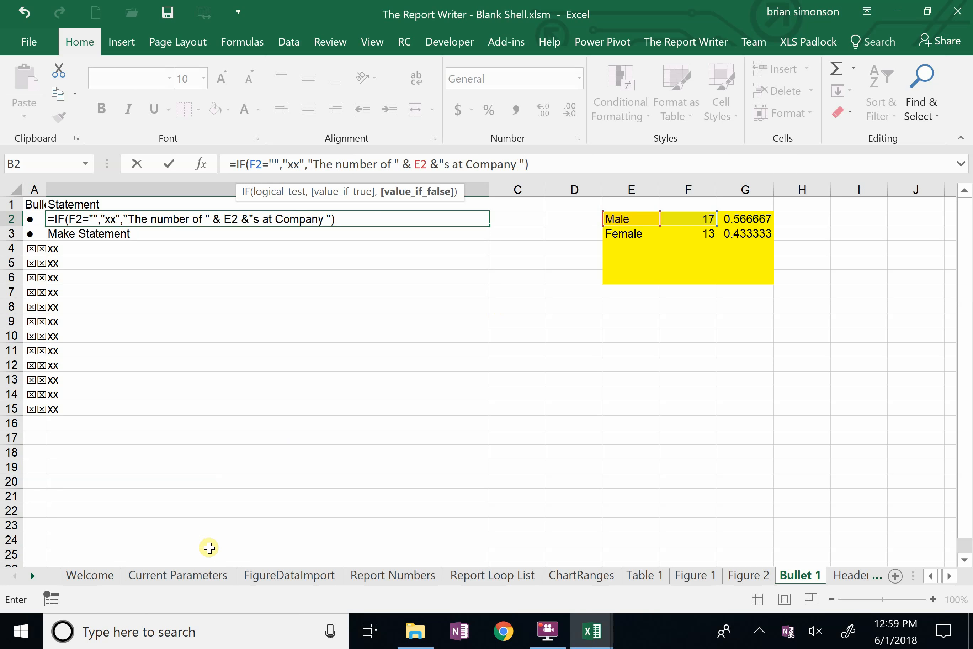
Step: Extend the B2 formula with a reference to the Current Report ID cell A11:H11 on the Current Parameters sheet
left_click(184, 578)
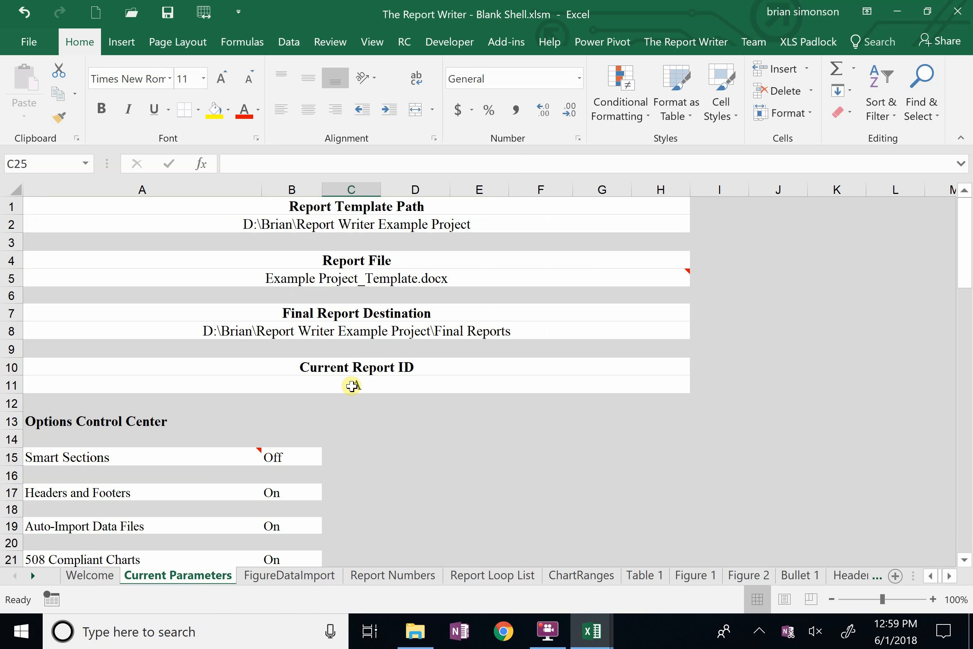
left_click(352, 386)
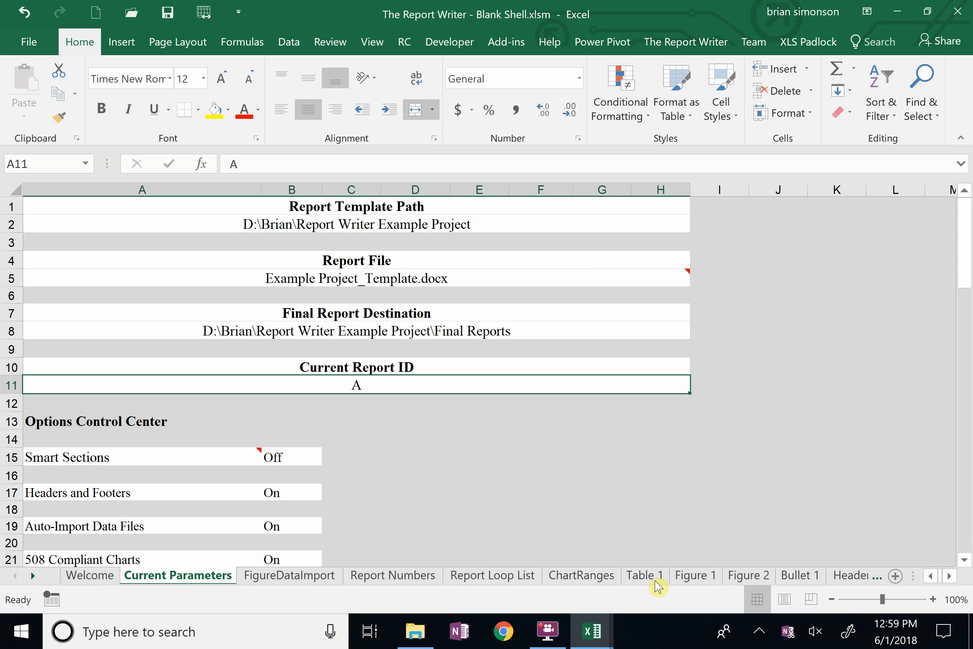
left_click(793, 576)
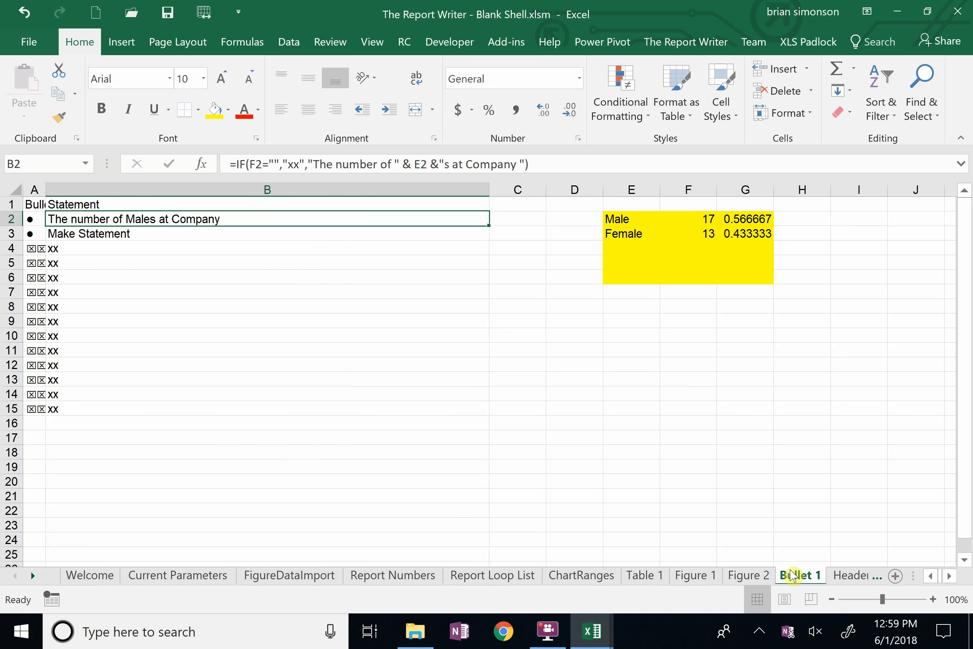
left_click(529, 164)
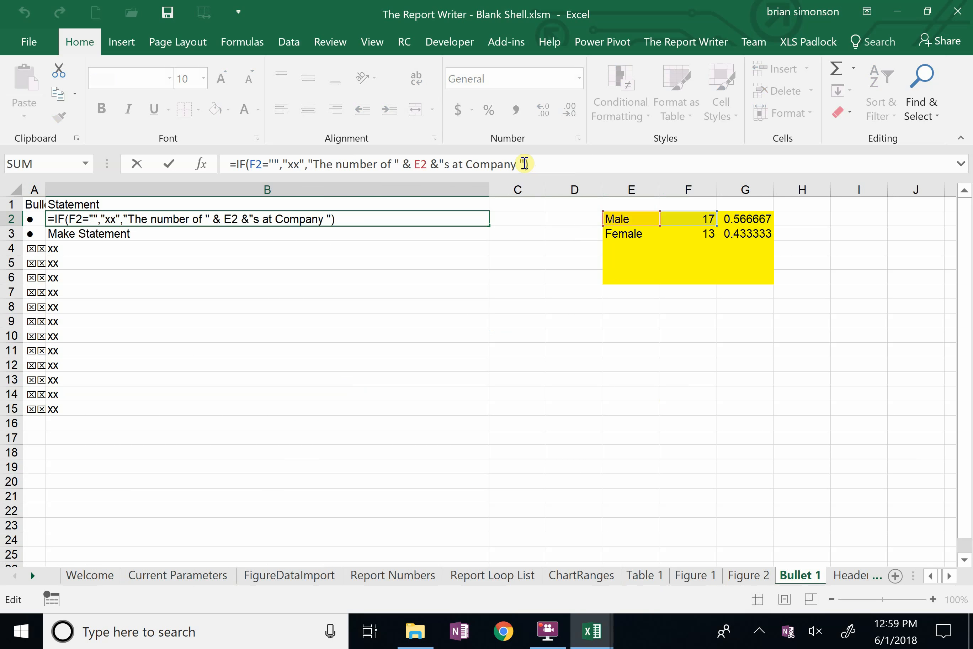
left_click(525, 164)
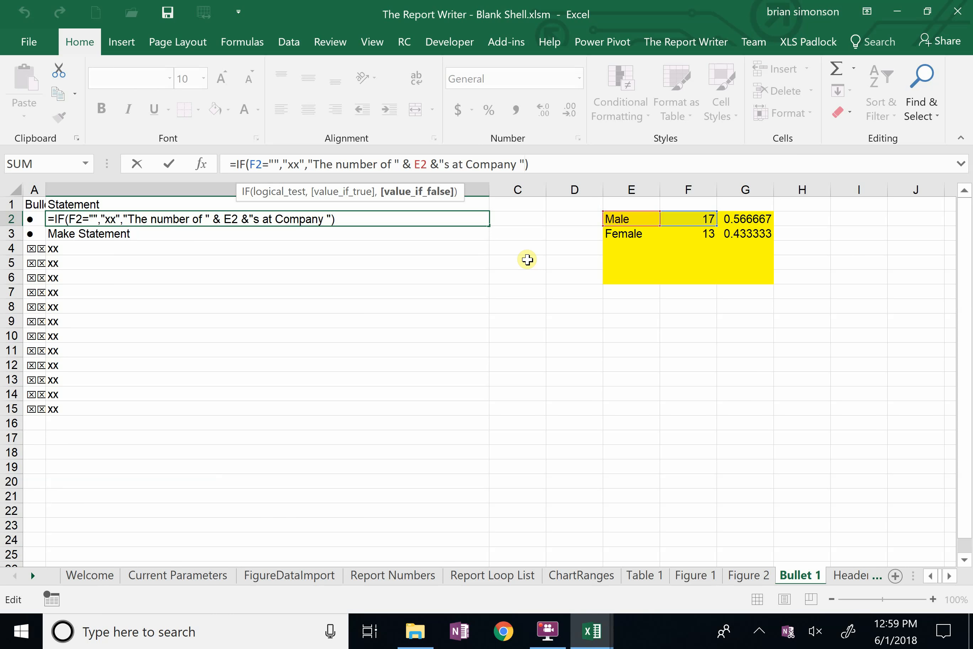
type("&")
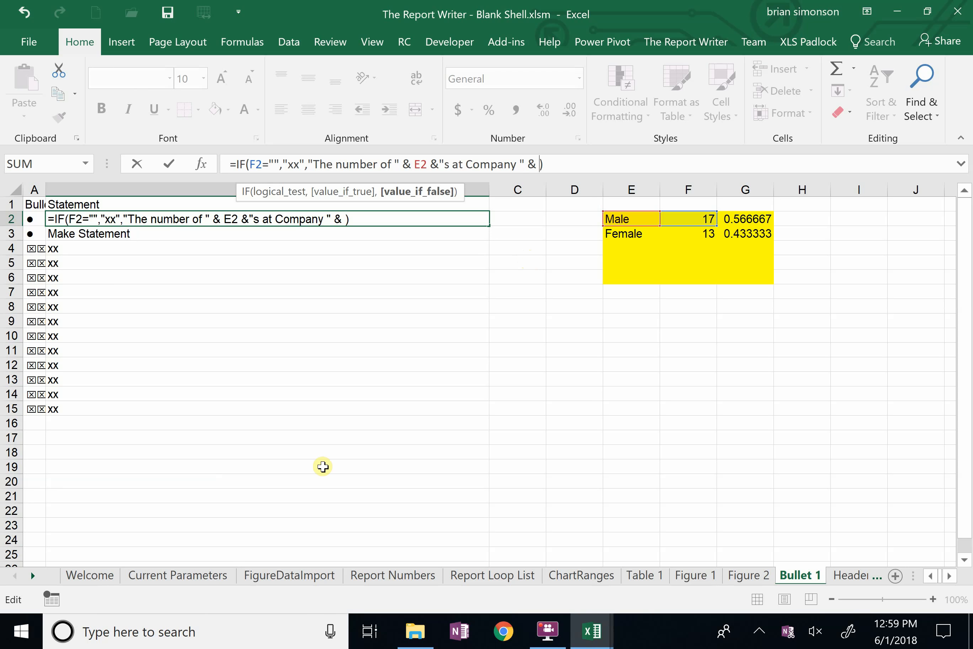
left_click(167, 579)
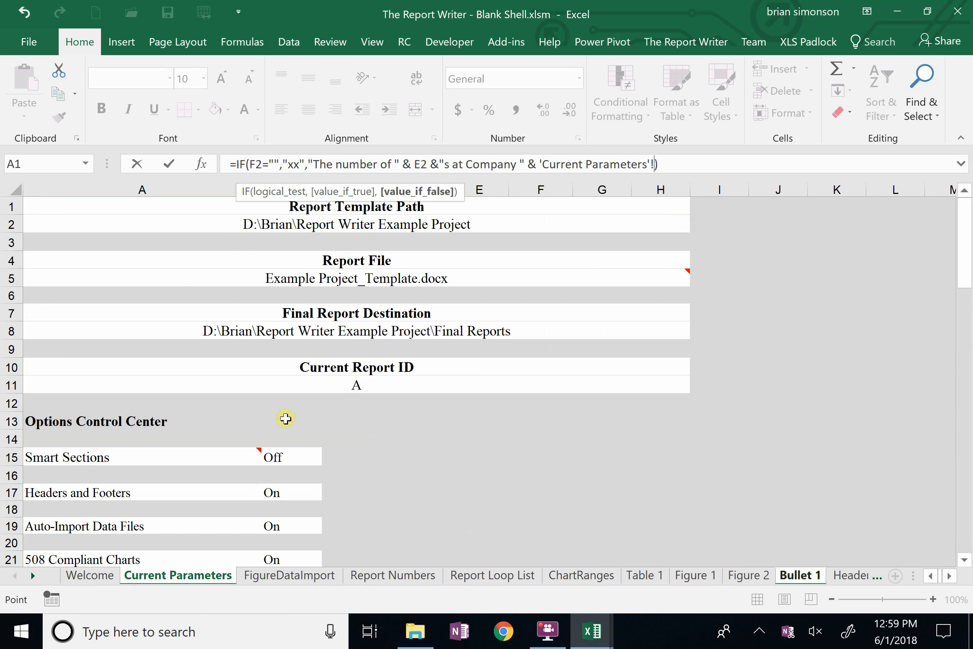
left_click(341, 381)
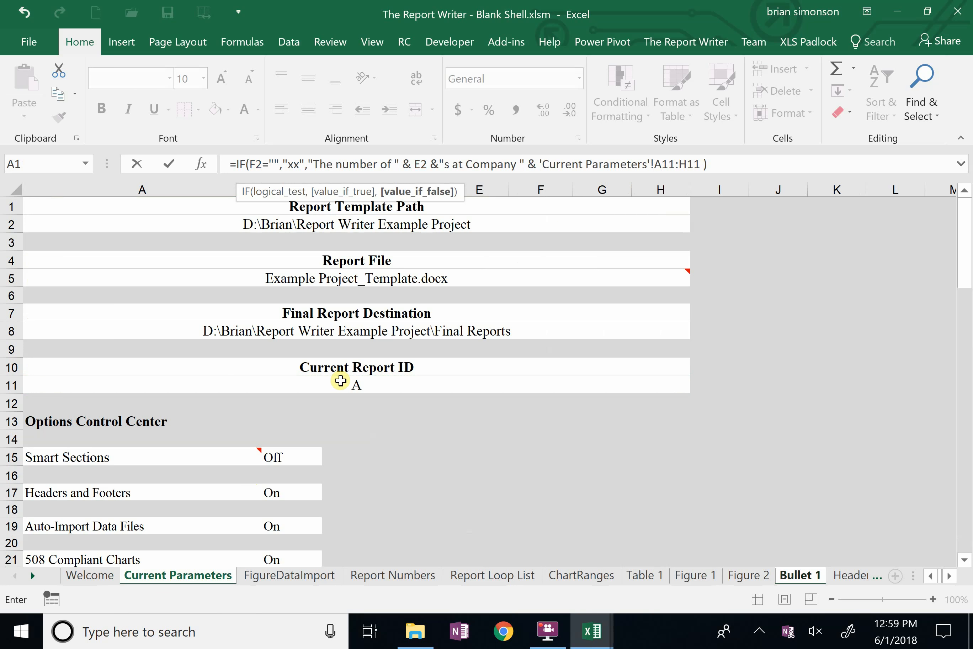
Step: Finish the B2 formula by appending " is ", the count in F2 of the Bullet 1 sheet and a closing period
type("& \" is \" &")
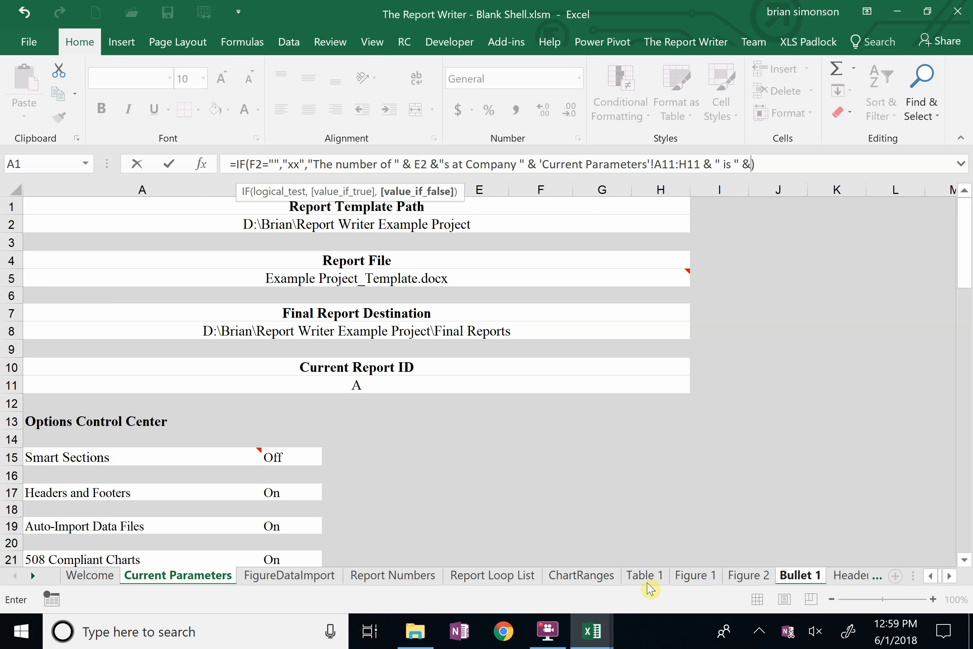
left_click(800, 575)
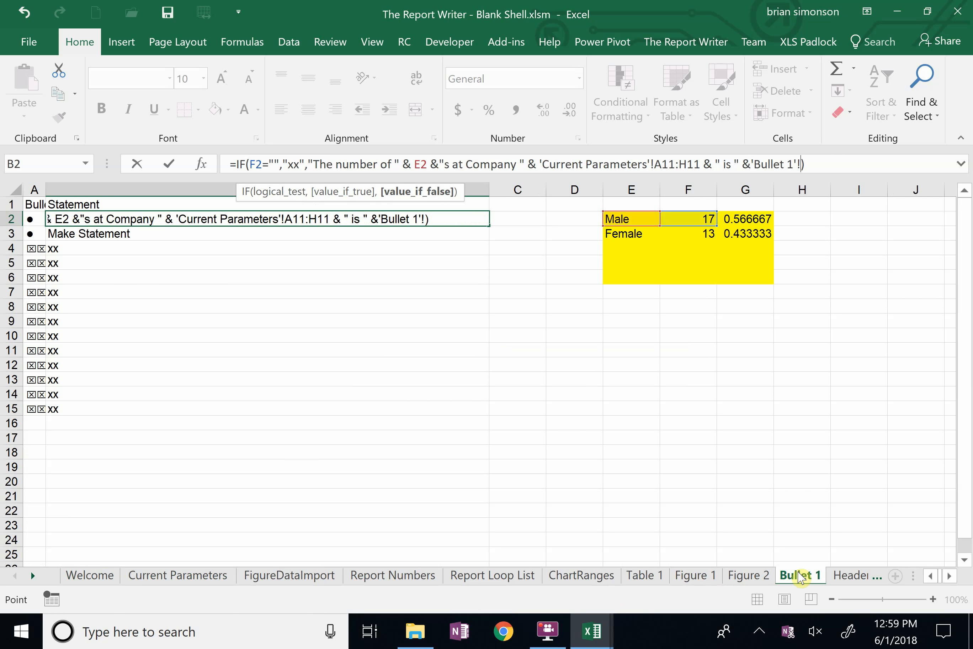
left_click(689, 218)
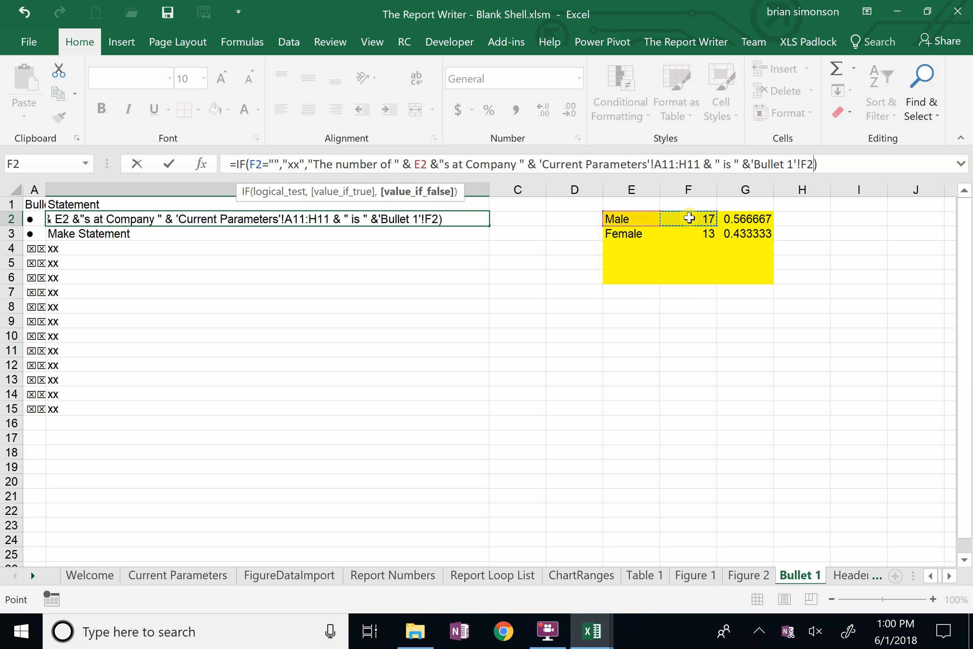
type("& \".\"")
key("Return")
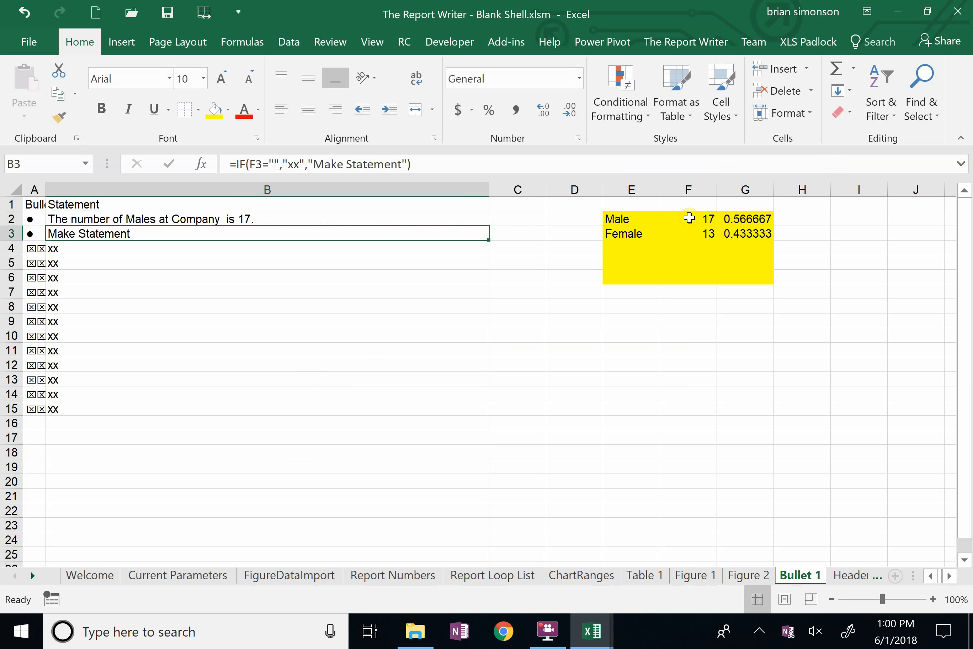
Step: Copy the statement formula from B2 down to B3:B15
left_click(180, 216)
key("ctrl+c")
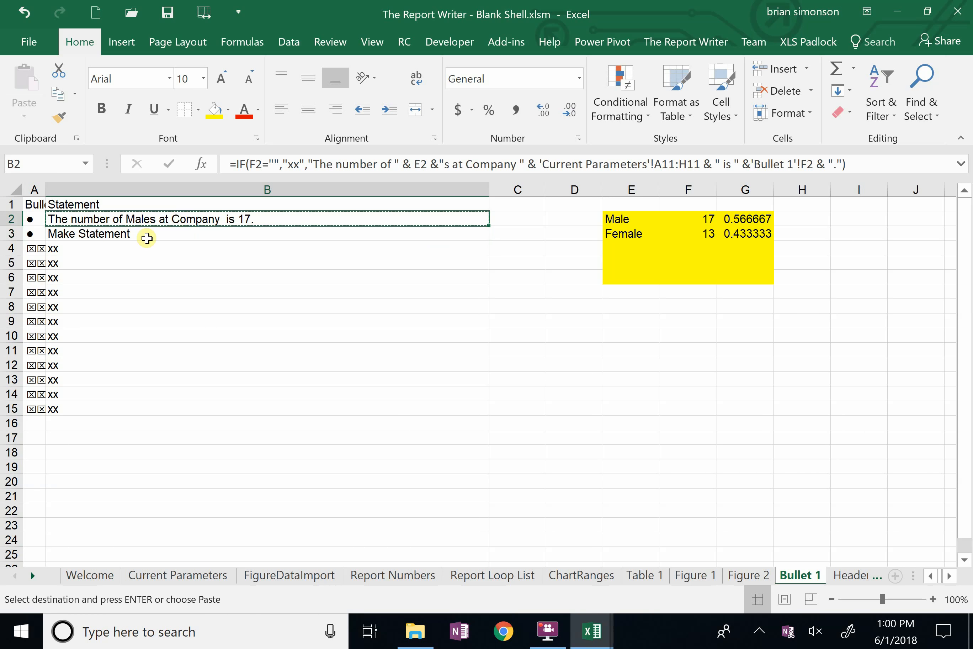
left_click_drag(98, 233, 99, 408)
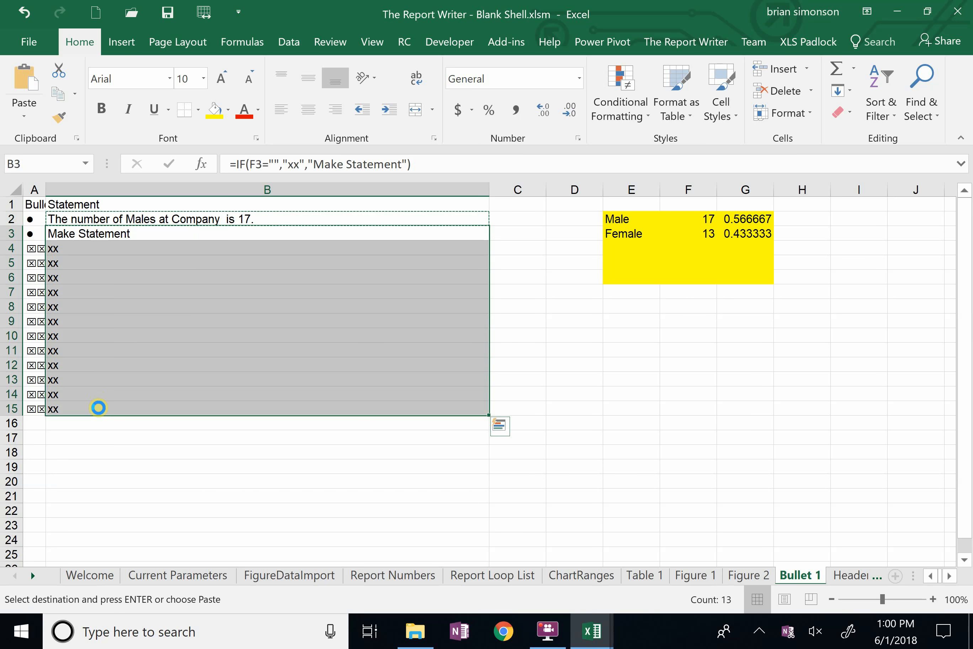
key("ctrl+v")
left_click(100, 452)
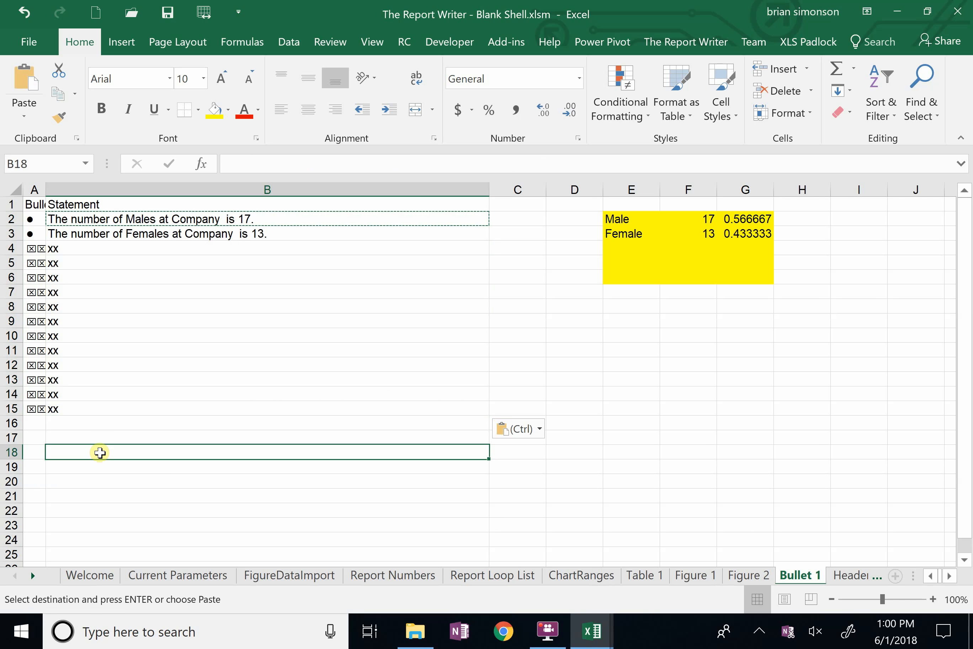
left_click(85, 219)
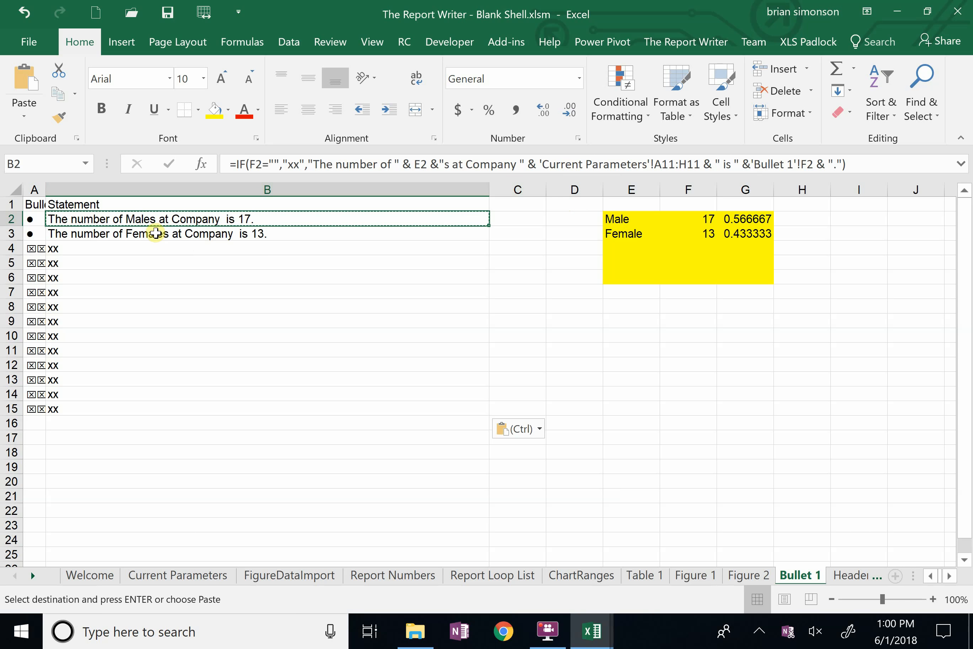
left_click(154, 265)
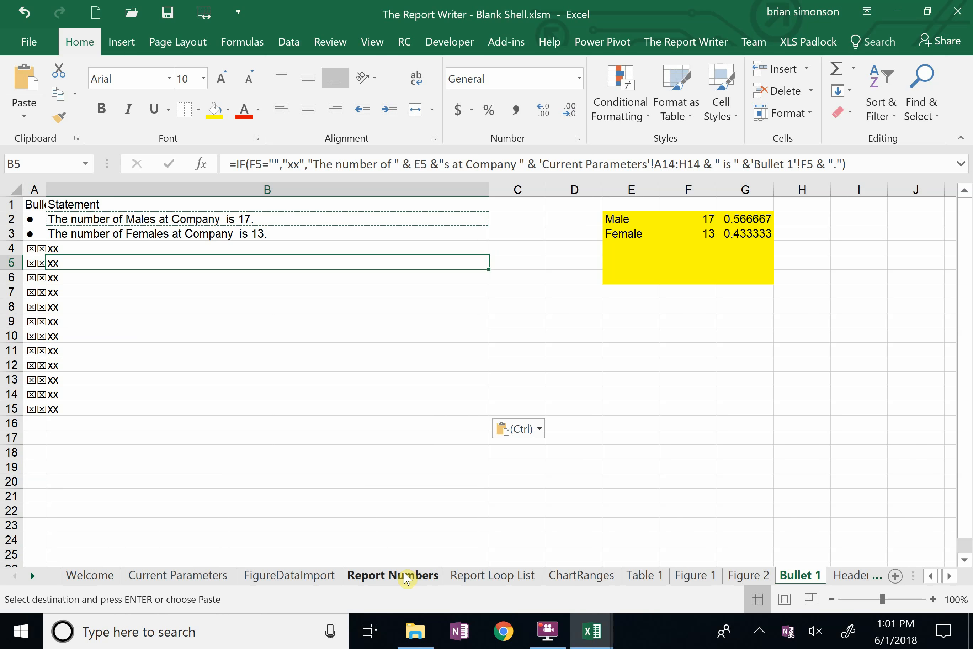
left_click(547, 631)
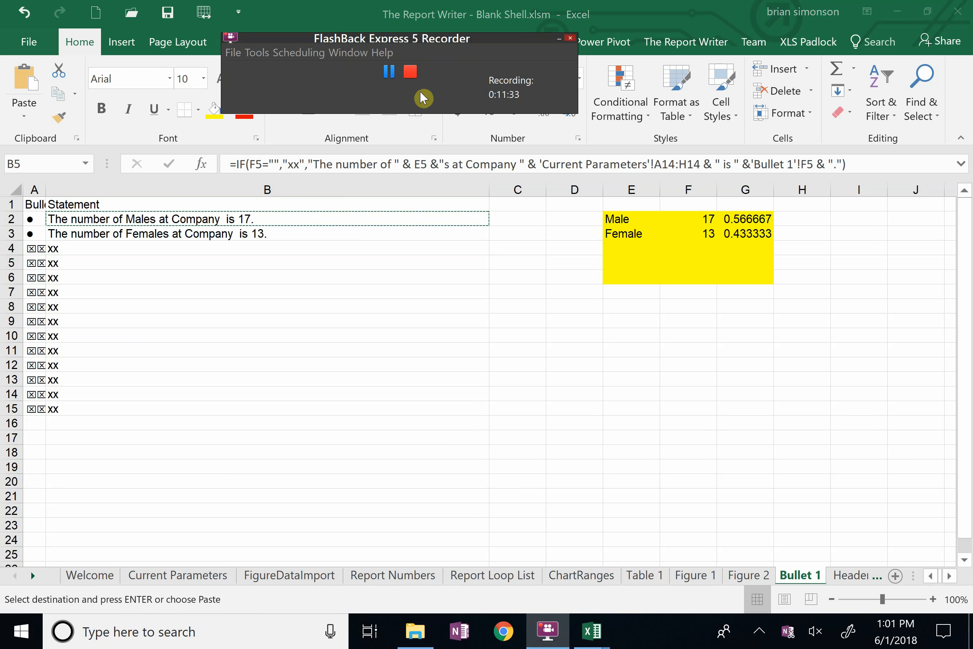